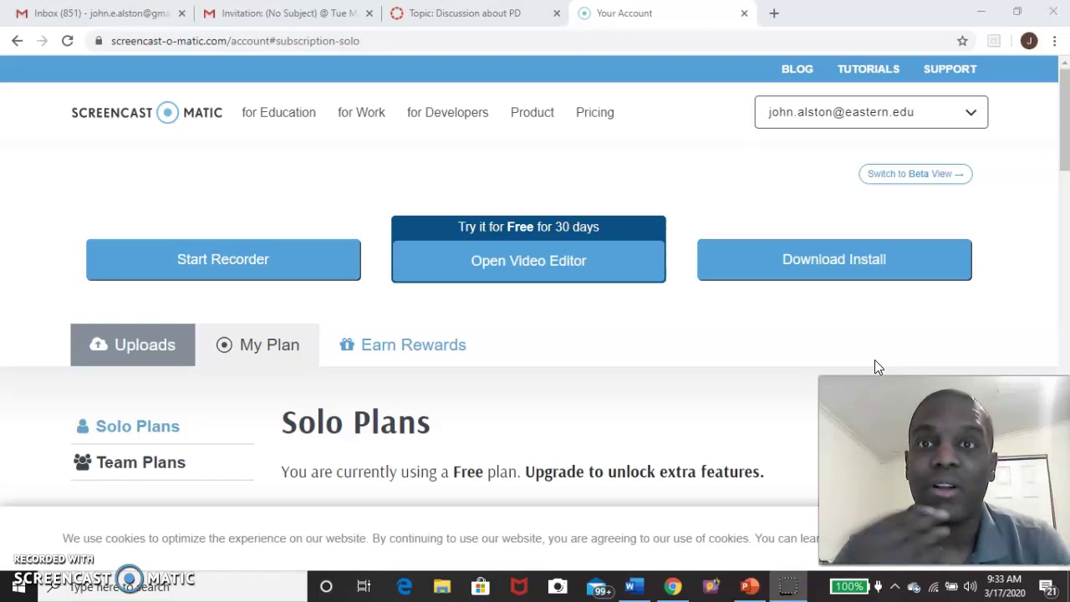
- Open dochub.com in a new browser tab
click(770, 11)
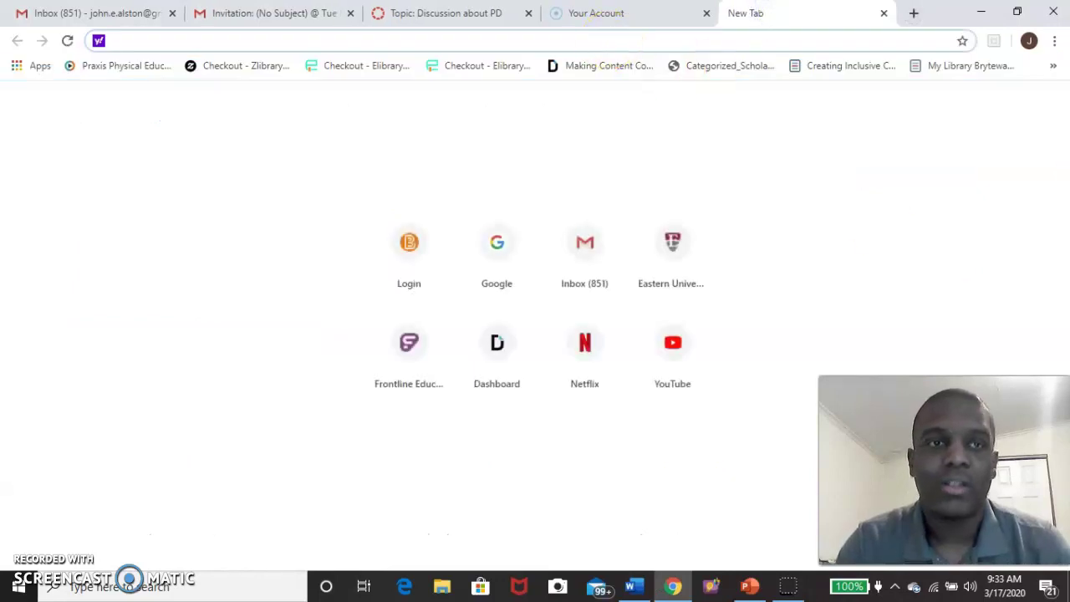
text(D)
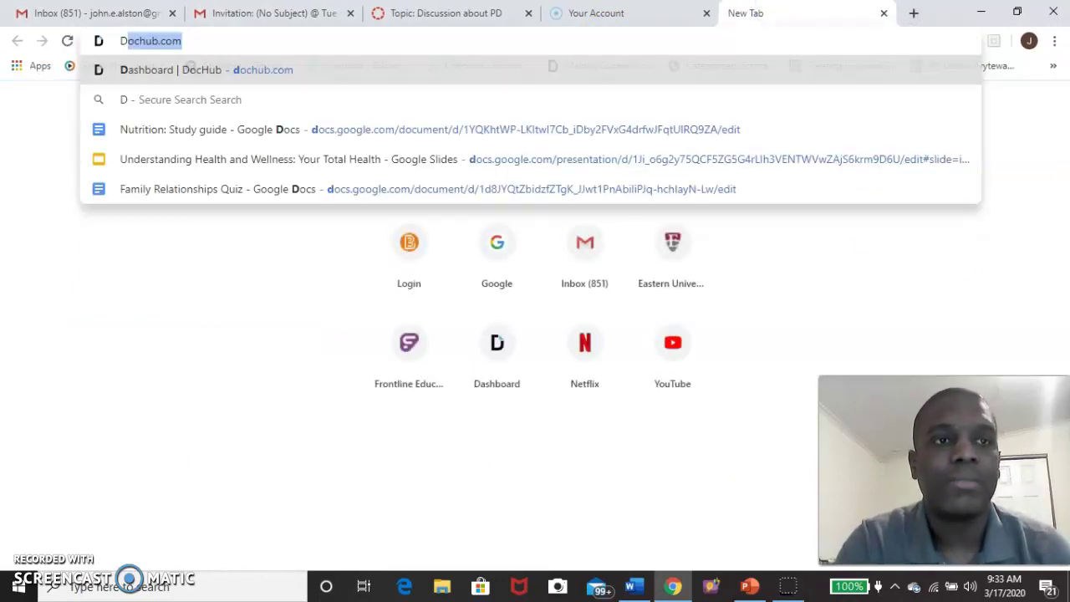
text(OC)
key(BackSpace)
key(BackSpace)
key(BackSpace)
key(BackSpace)
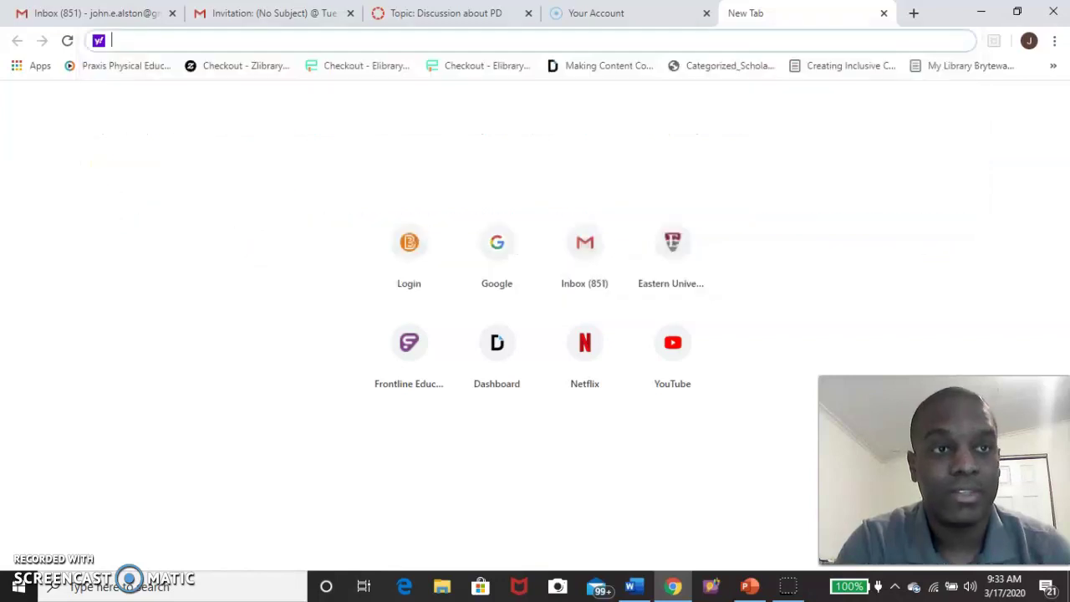
text(dochu)
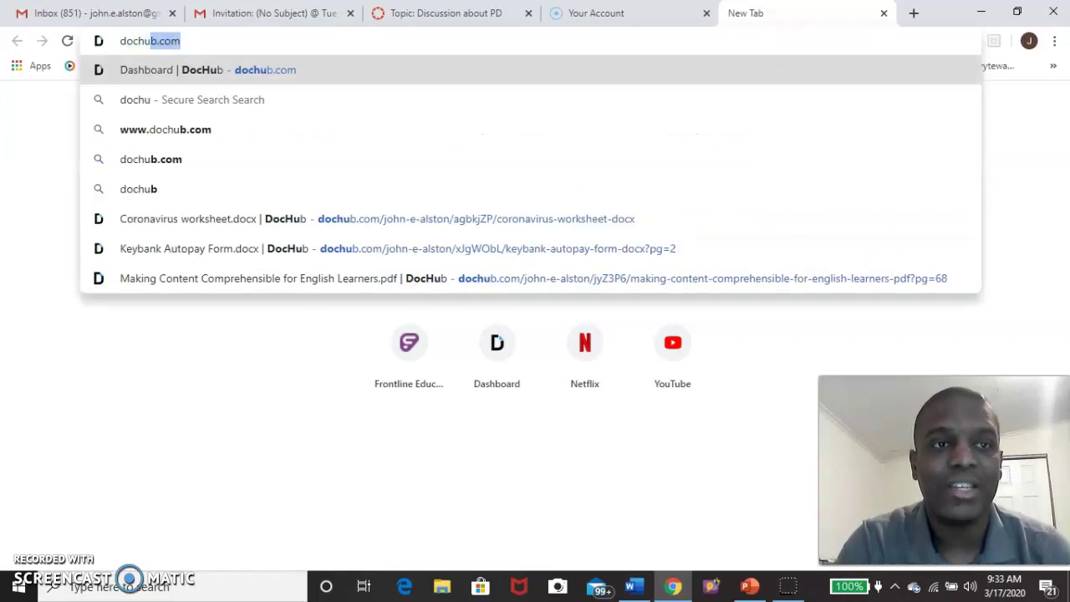
text(b)
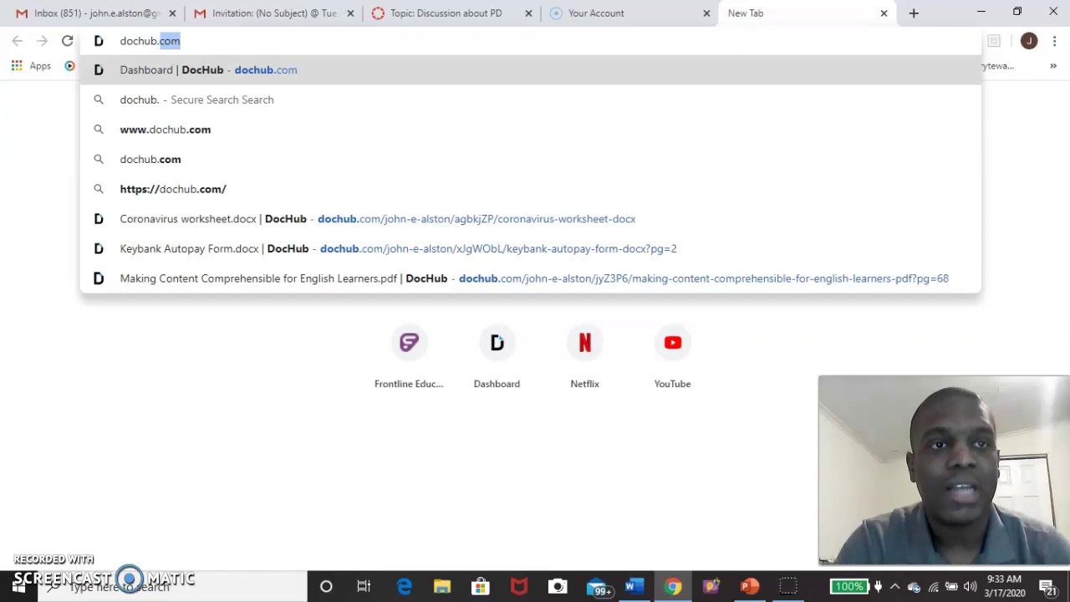
text(.com)
key(Return)
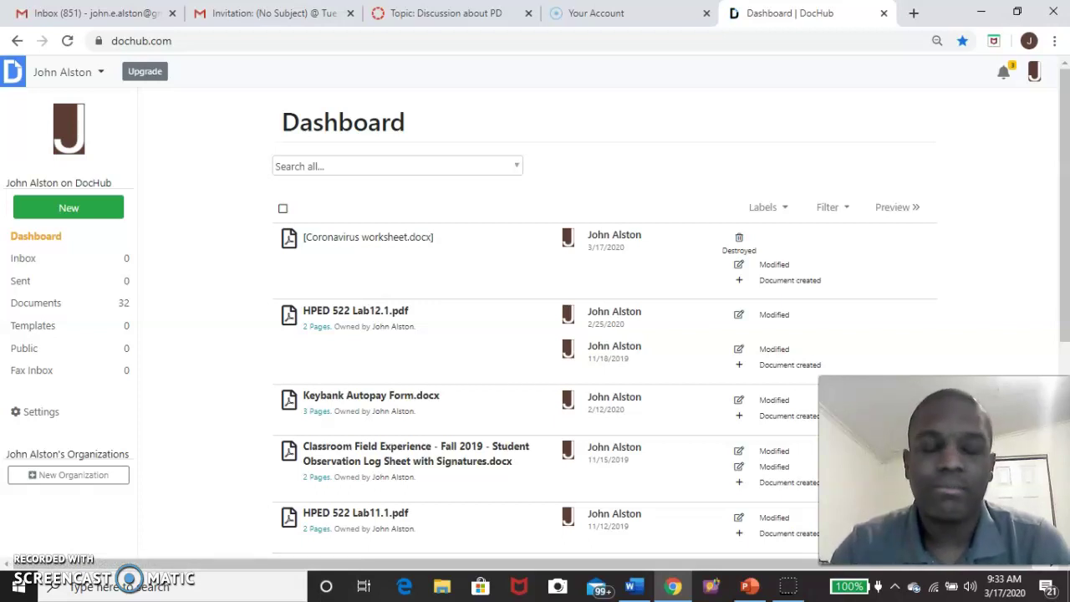
click(547, 241)
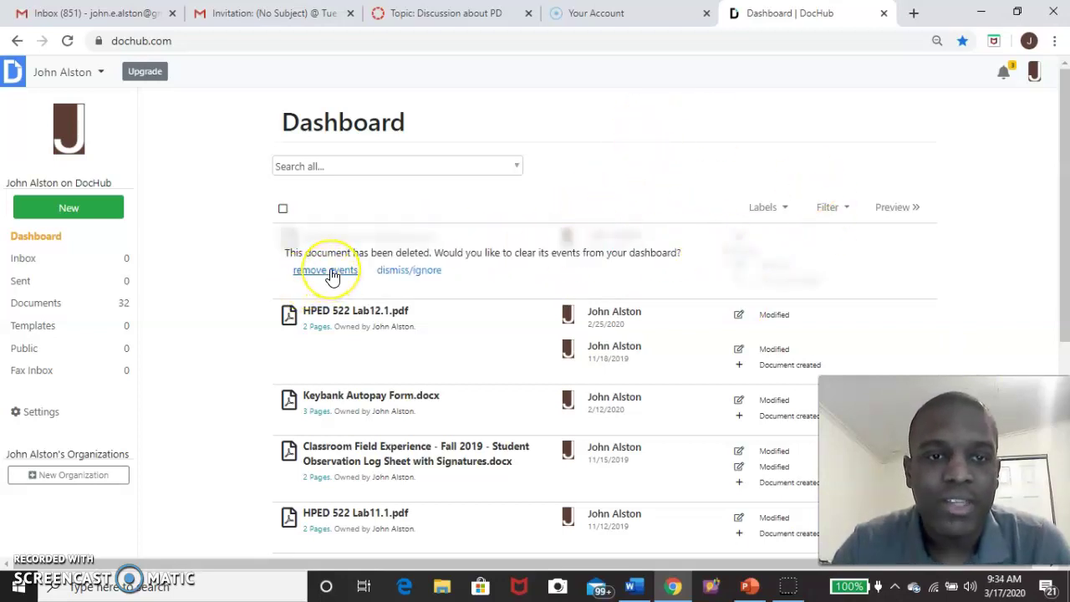
click(426, 273)
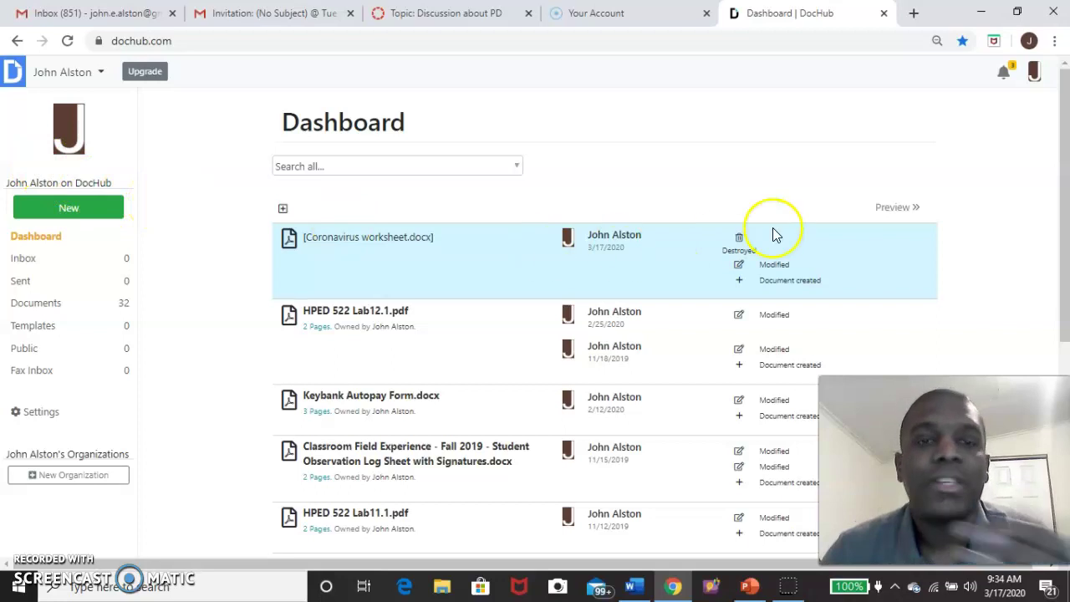
scroll(745, 238, down, 3)
scroll(759, 269, down, 1)
scroll(759, 269, up, 4)
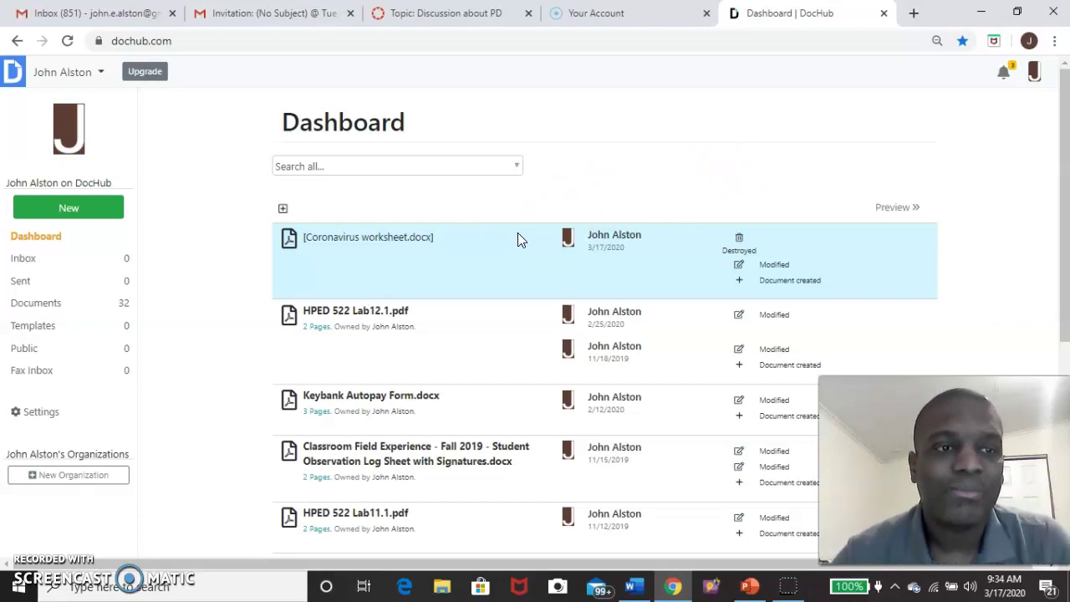
- Create a new document by importing the "Coronavirus worksheet" file from the computer's Documents folder
click(84, 216)
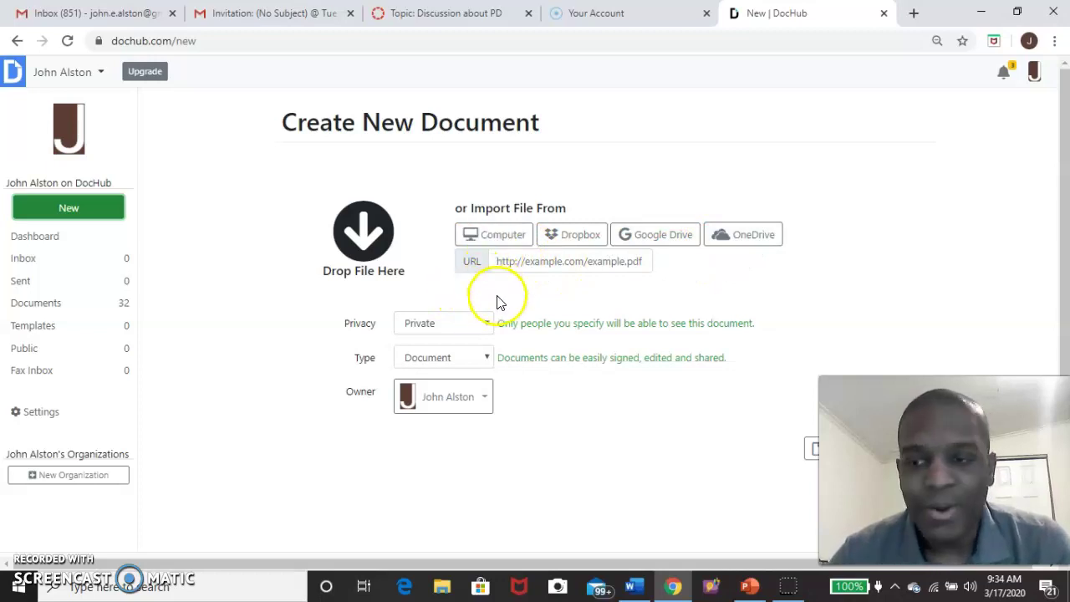
click(483, 236)
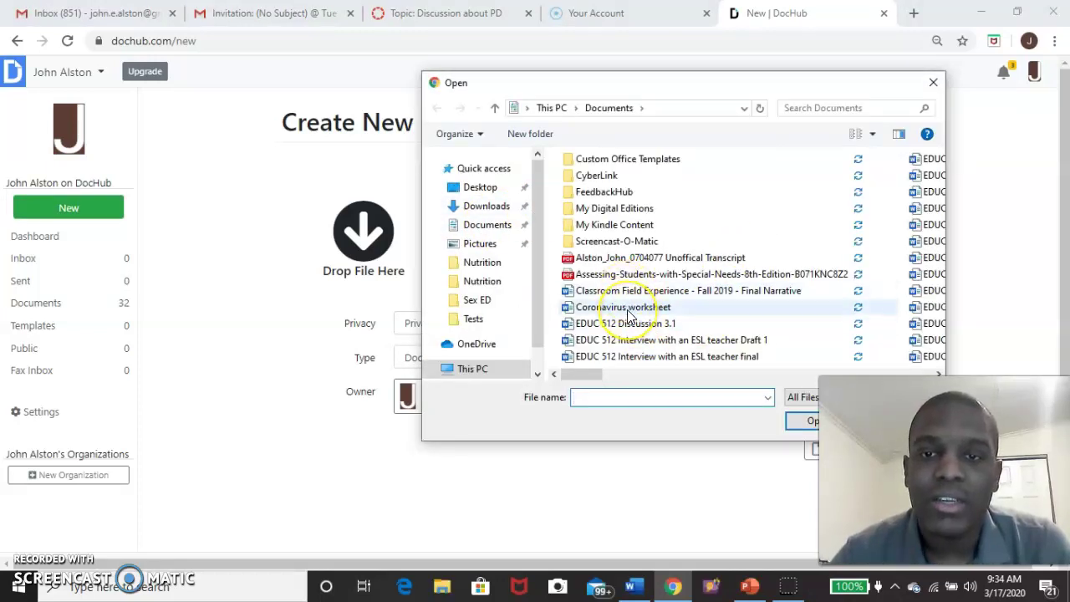
click(629, 310)
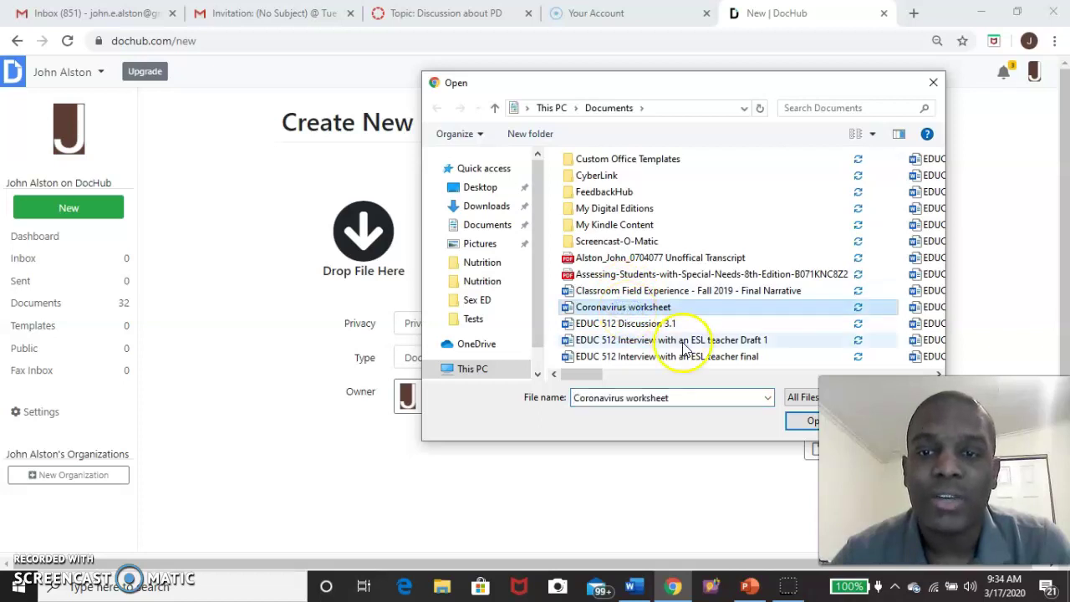
click(808, 423)
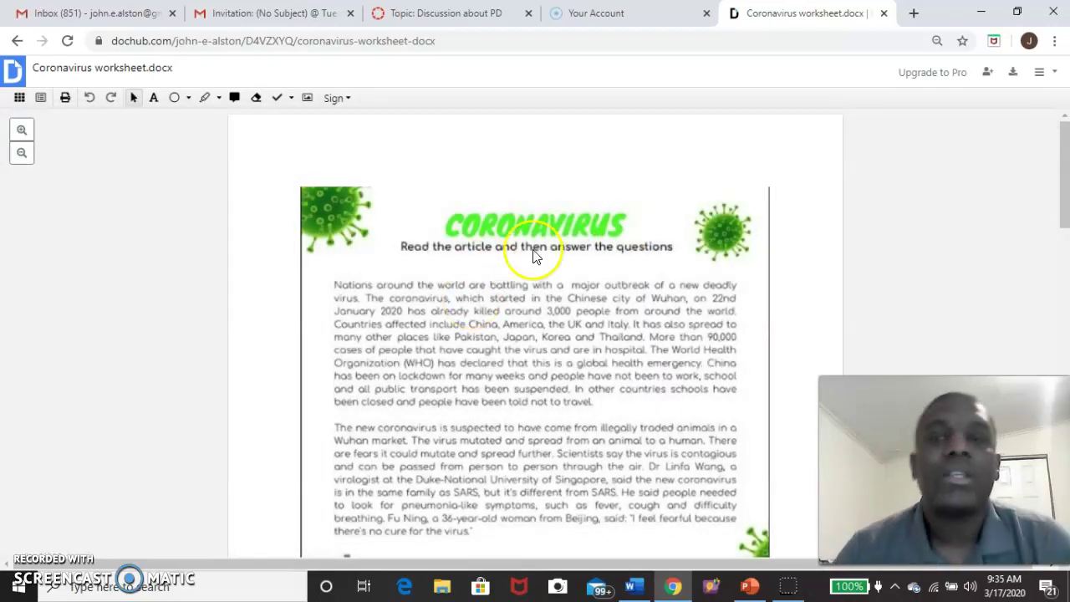
- Look through both pages of the Coronavirus worksheet, including the article, the reading questions and the second page's exercises
scroll(501, 256, down, 15)
scroll(516, 240, down, 2)
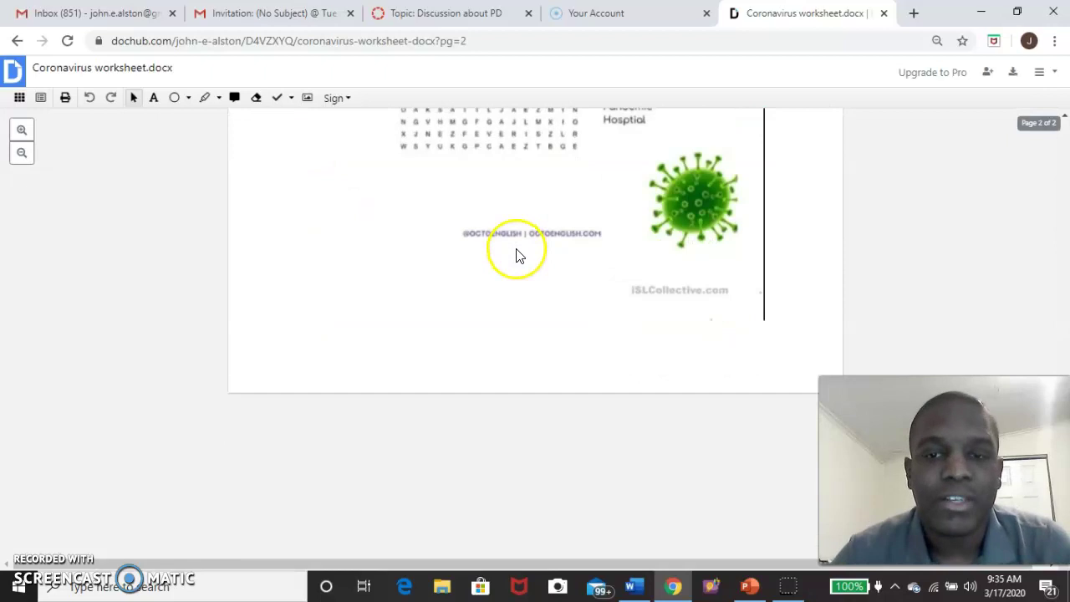
scroll(516, 249, up, 17)
scroll(516, 253, down, 3)
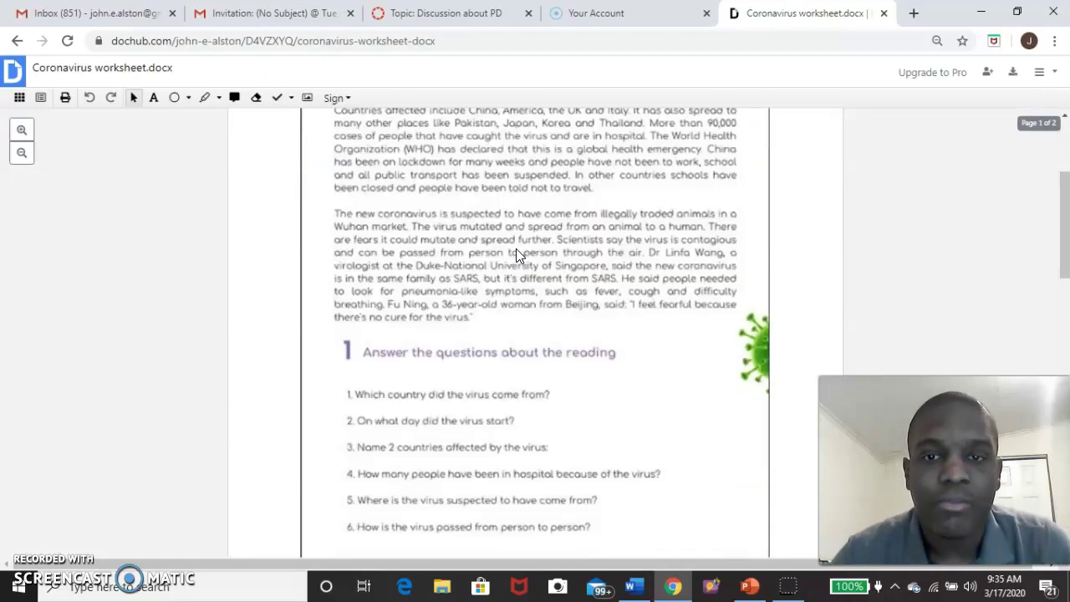
scroll(516, 253, up, 2)
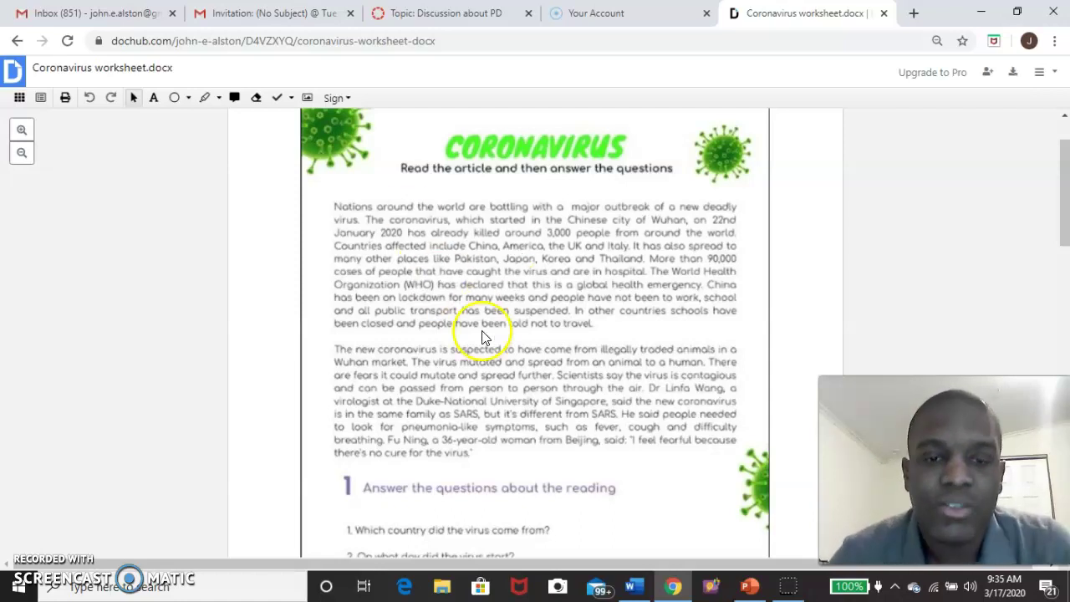
scroll(483, 259, down, 4)
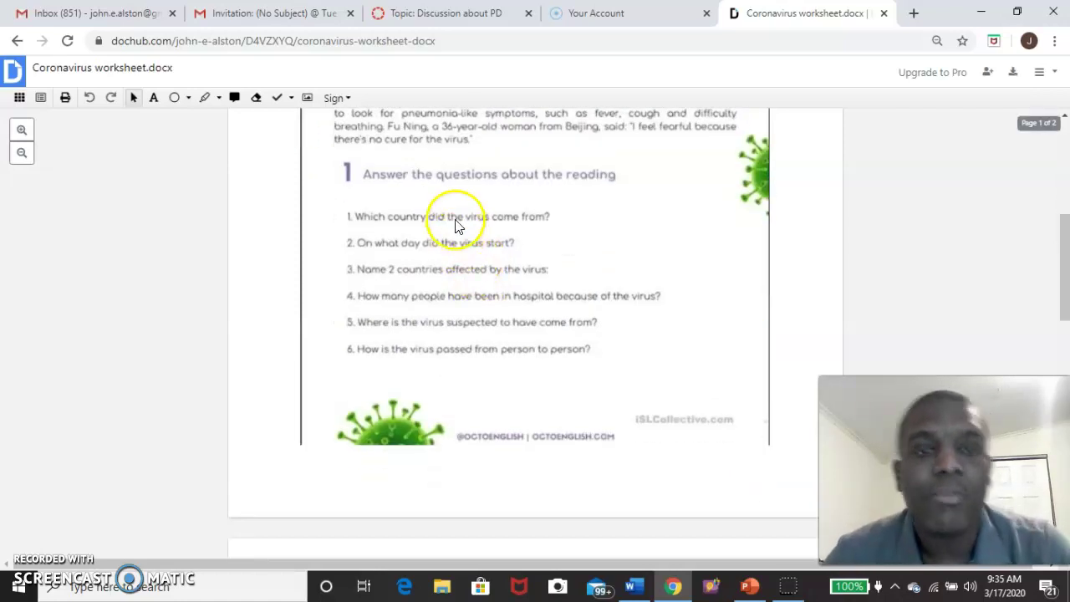
scroll(456, 224, down, 15)
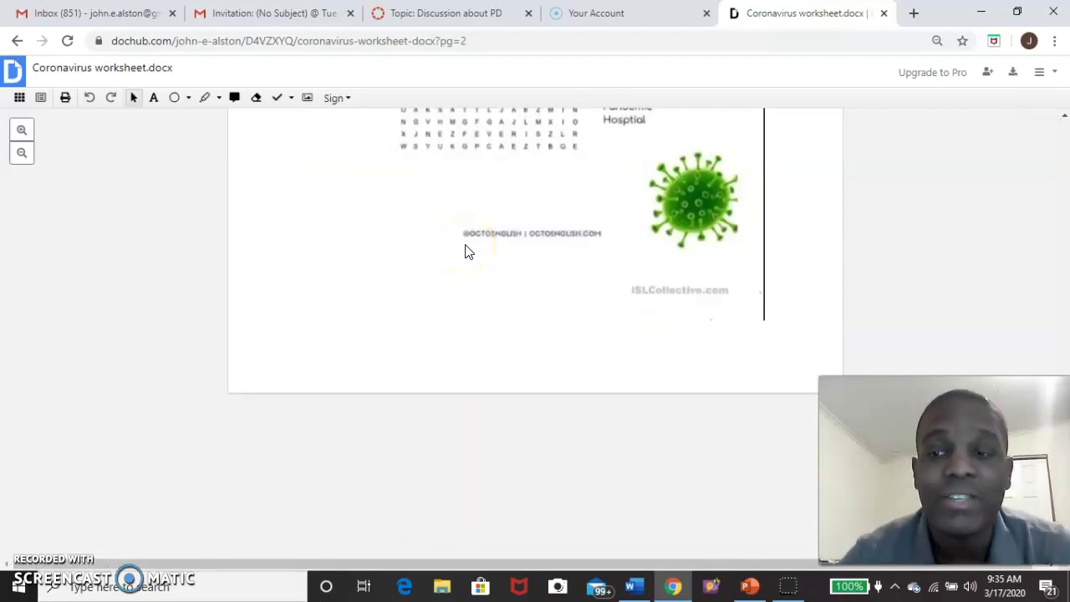
scroll(467, 252, up, 18)
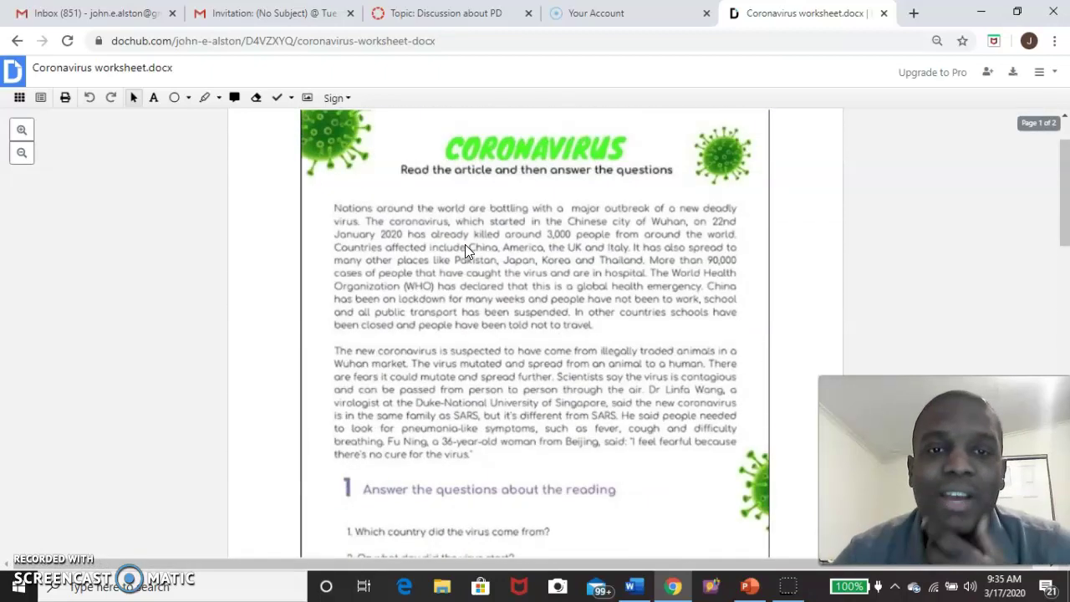
- Add a text box with the answer "China" under question 1 of the reading questions
scroll(466, 253, down, 4)
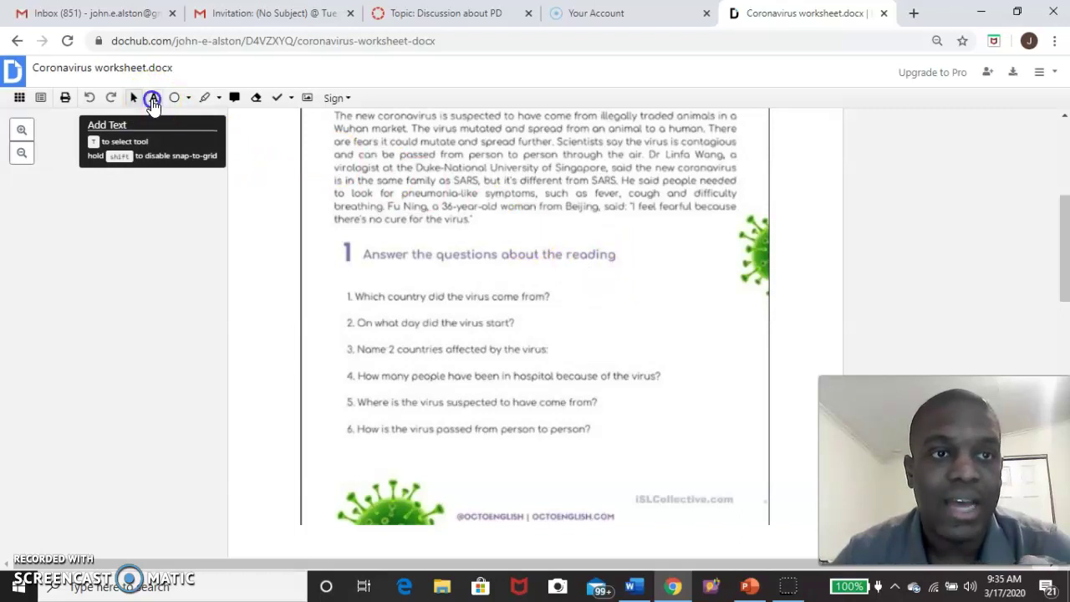
click(153, 100)
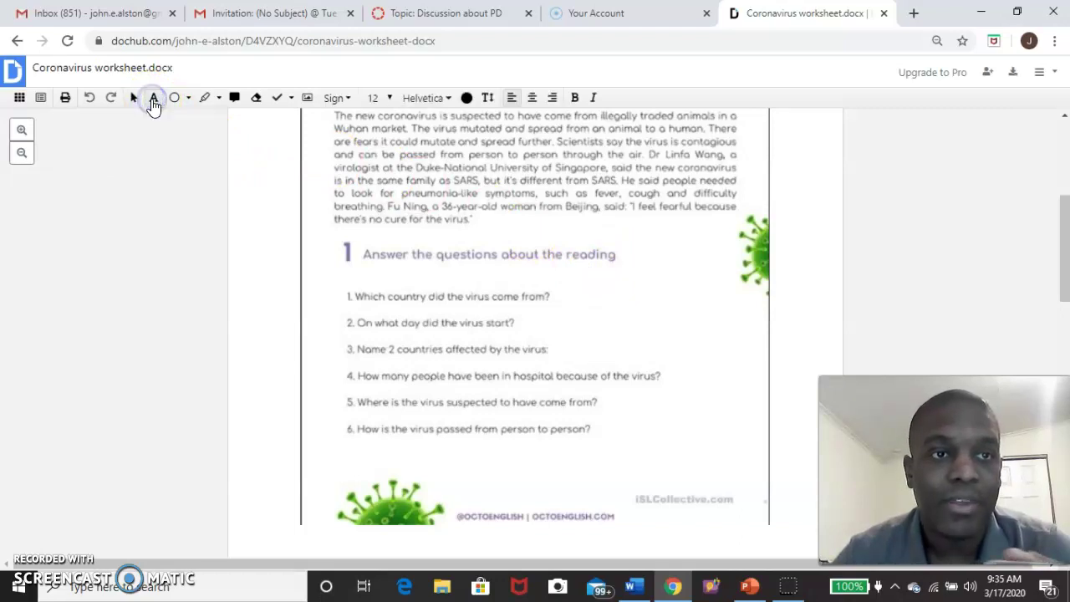
click(359, 319)
text(a)
drag(364, 318, 463, 312)
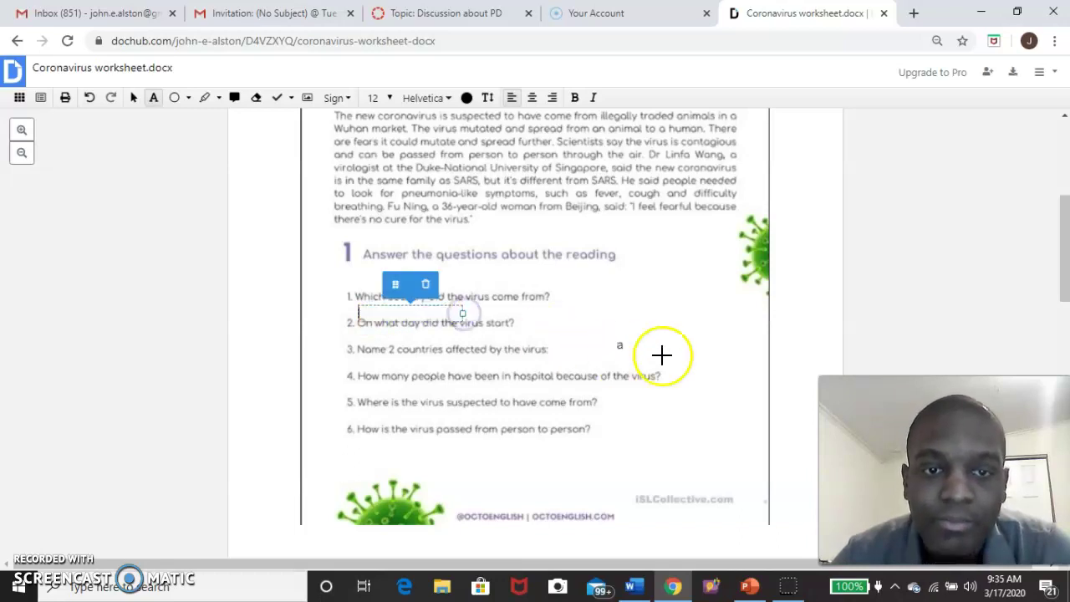
scroll(633, 299, up, 4)
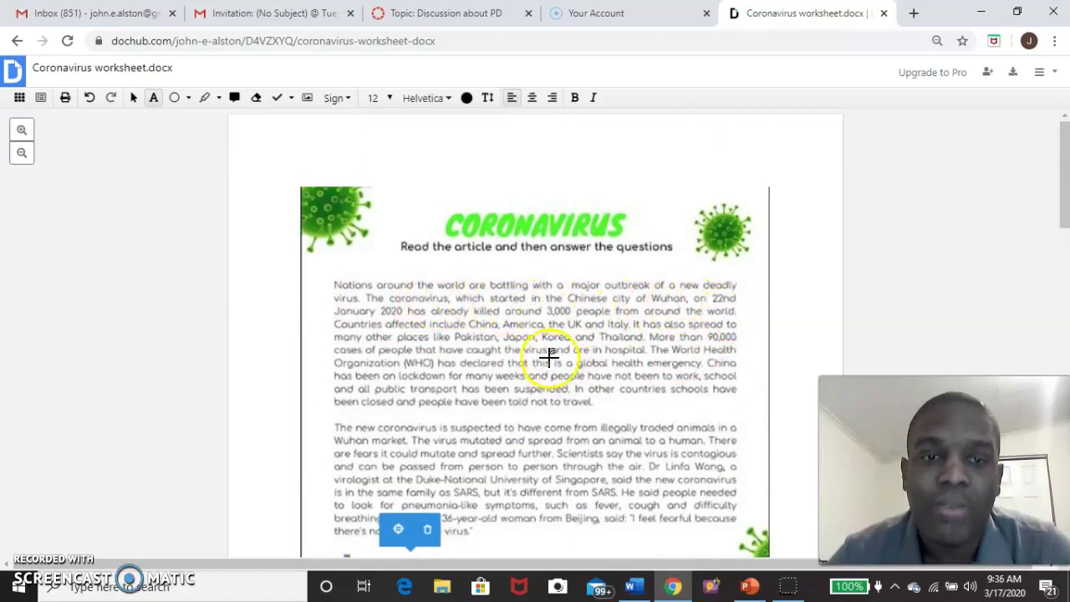
scroll(536, 356, down, 3)
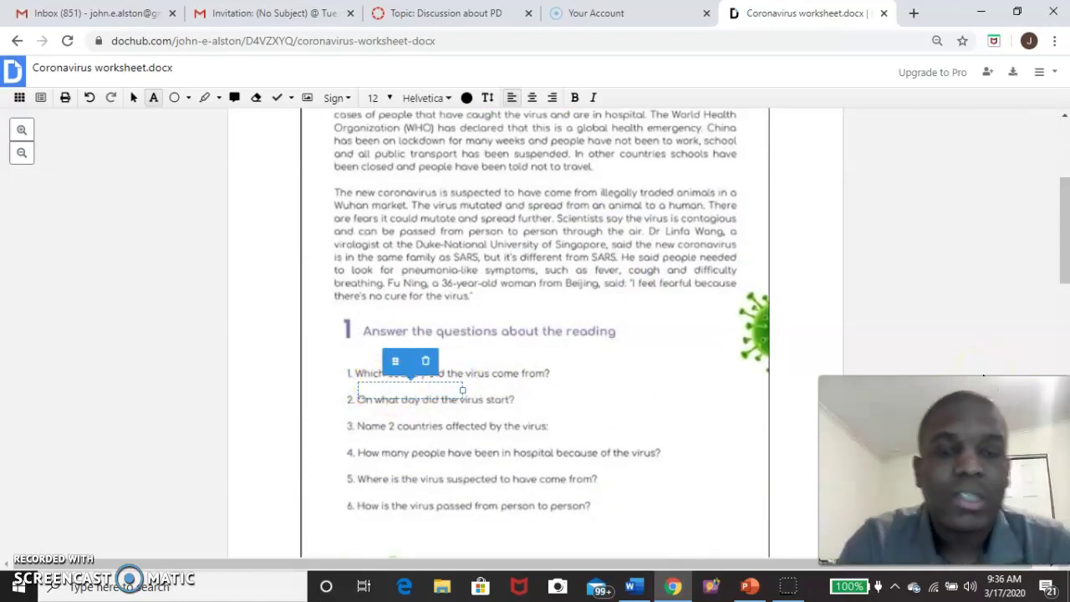
text(China)
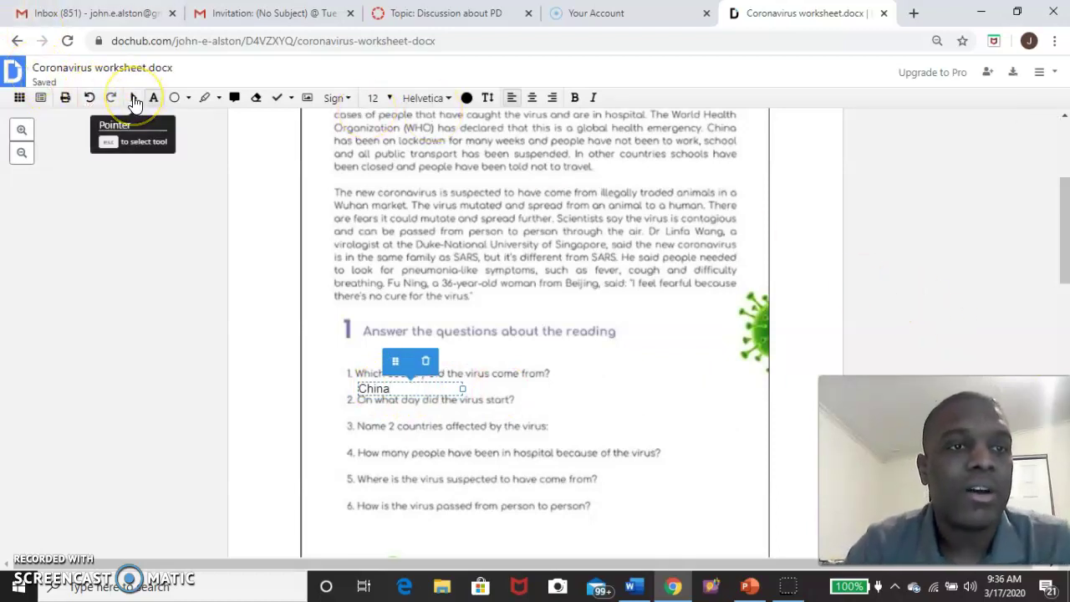
click(134, 98)
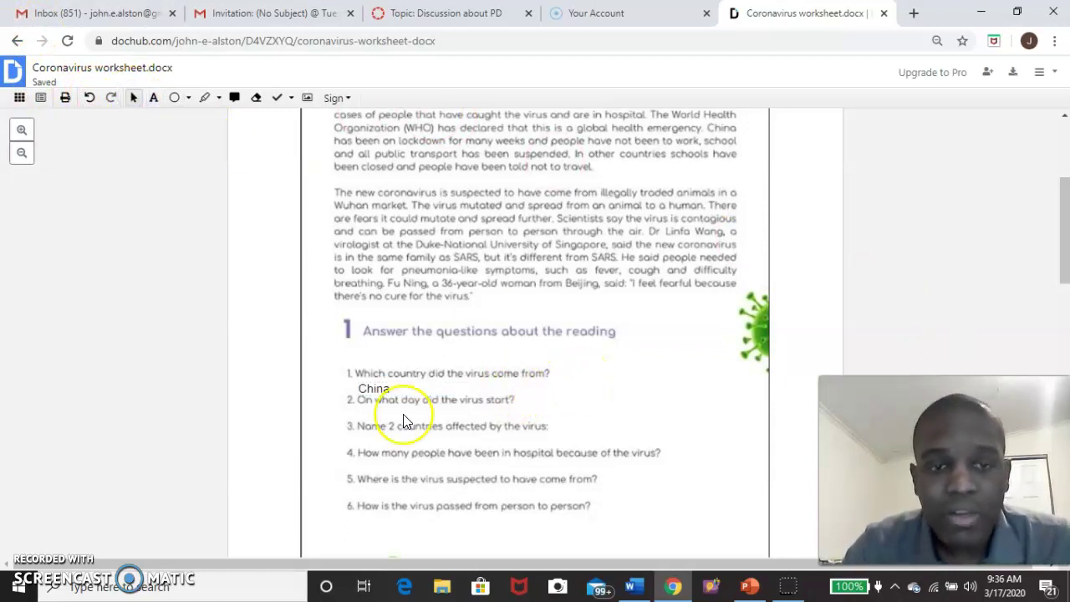
- Try font size 7 on the "China" answer and return it to size 12
click(372, 389)
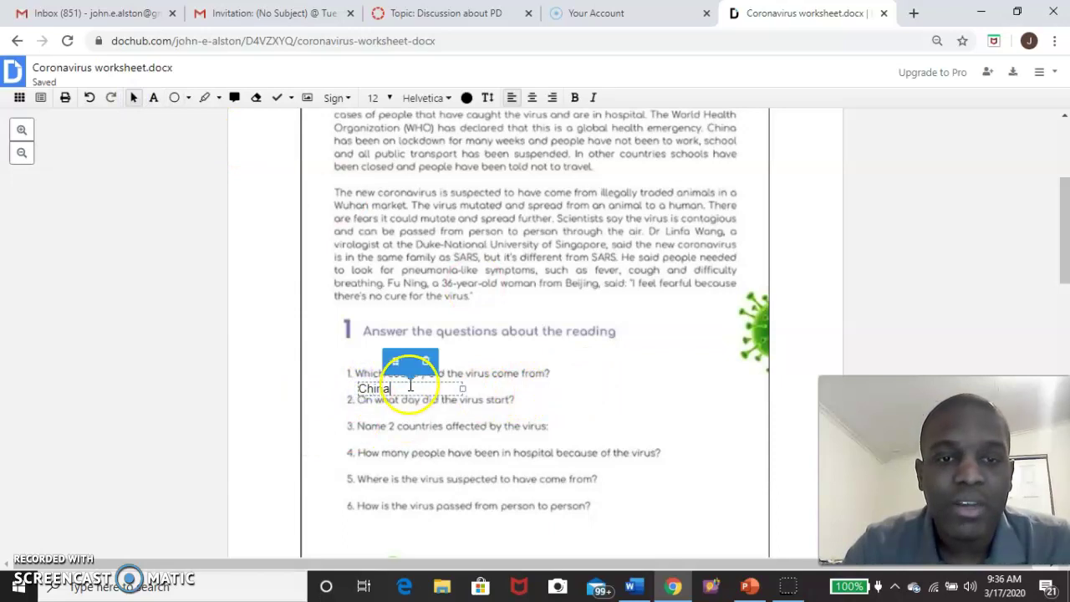
drag(412, 387, 355, 390)
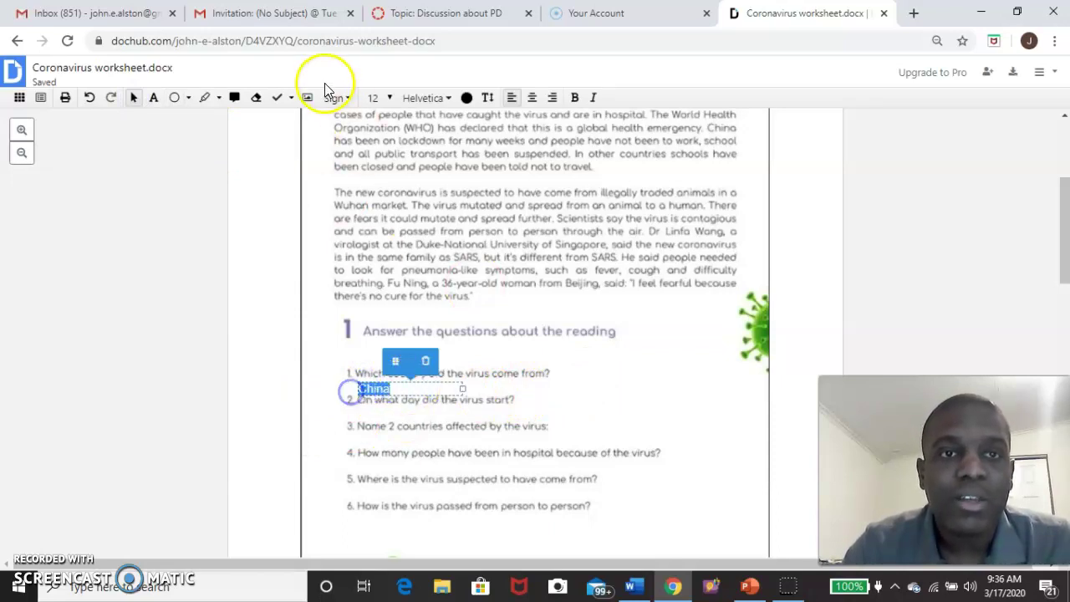
click(381, 98)
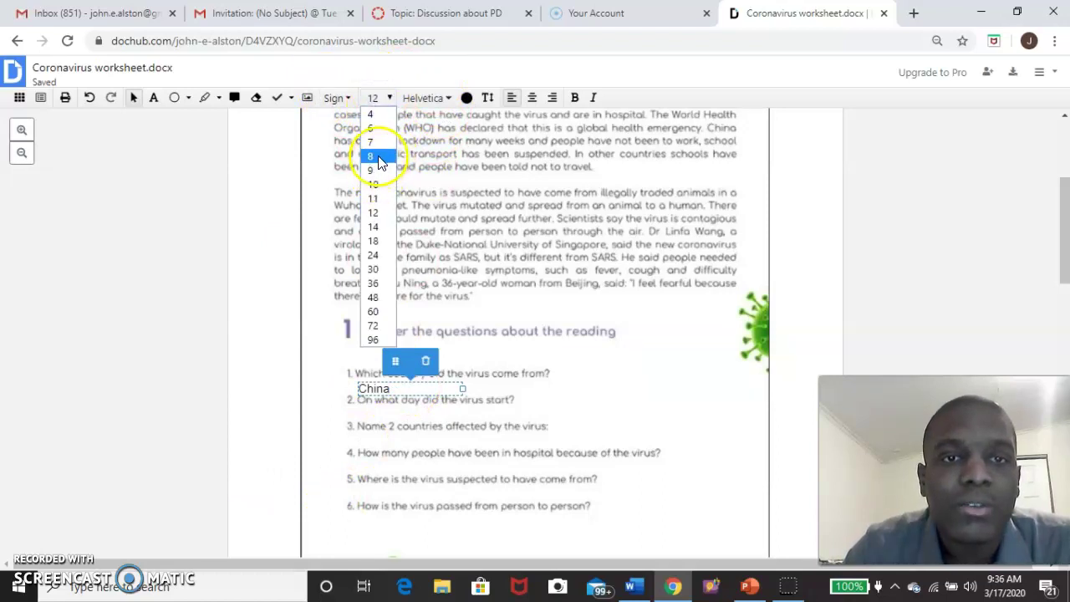
click(378, 145)
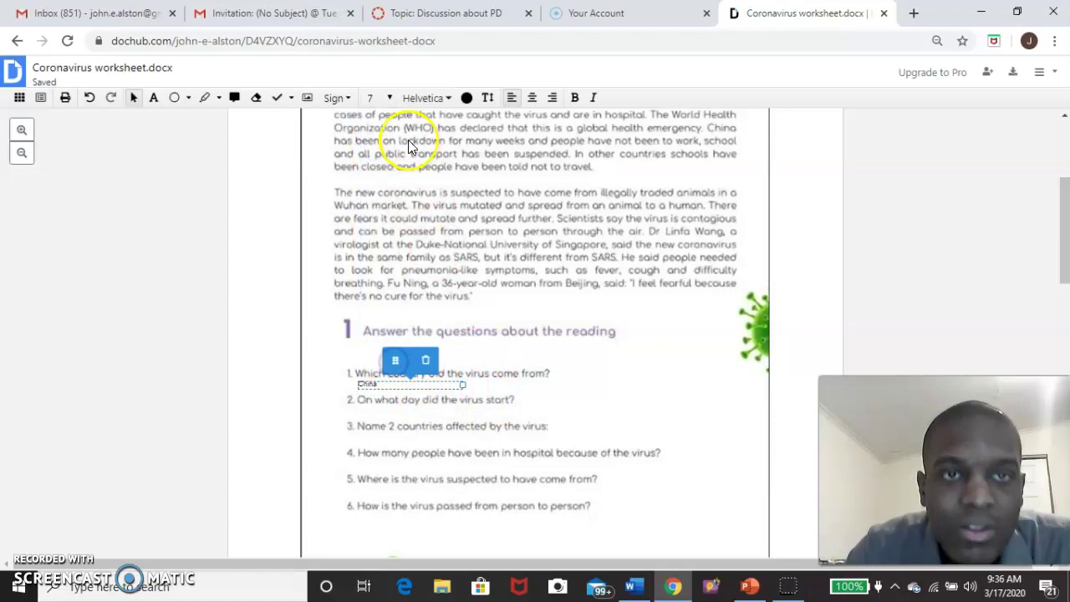
click(382, 99)
click(385, 213)
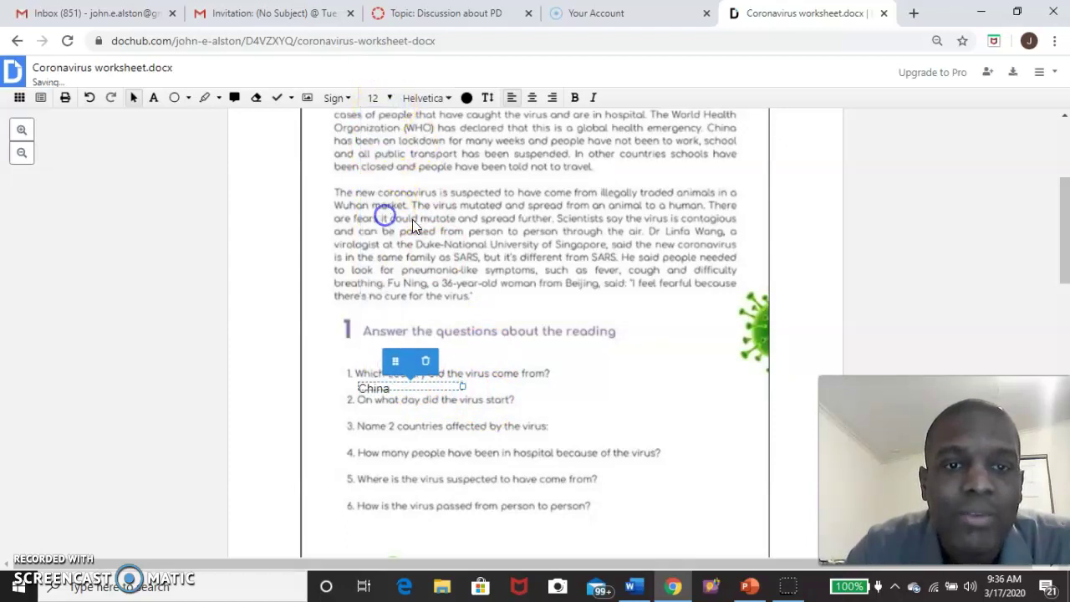
- Select the "China" text box under question 1 and delete it
click(595, 285)
click(379, 377)
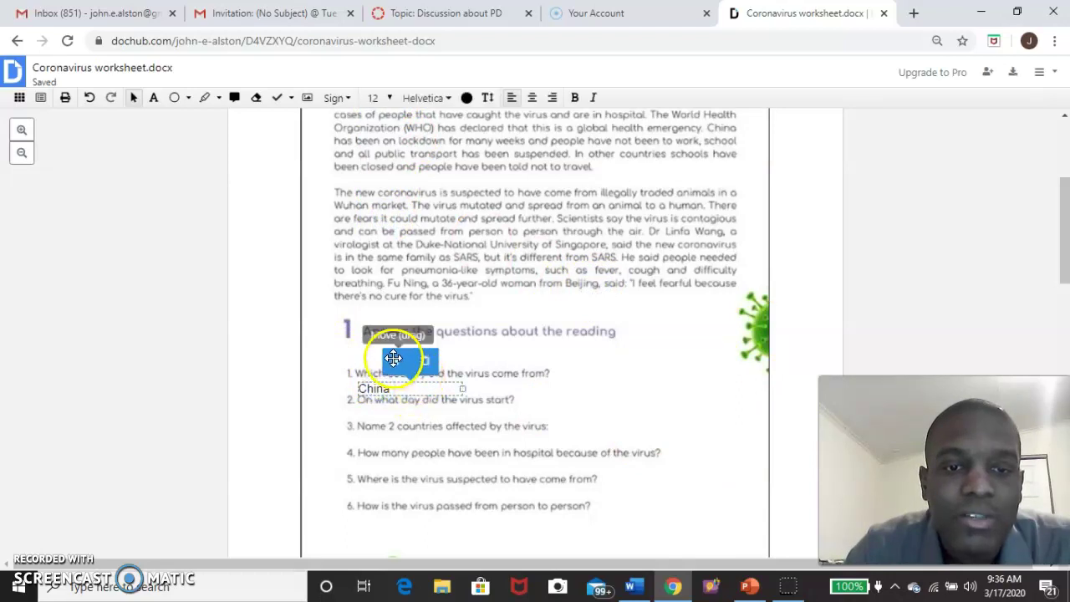
click(452, 362)
drag(452, 362, 394, 358)
click(423, 359)
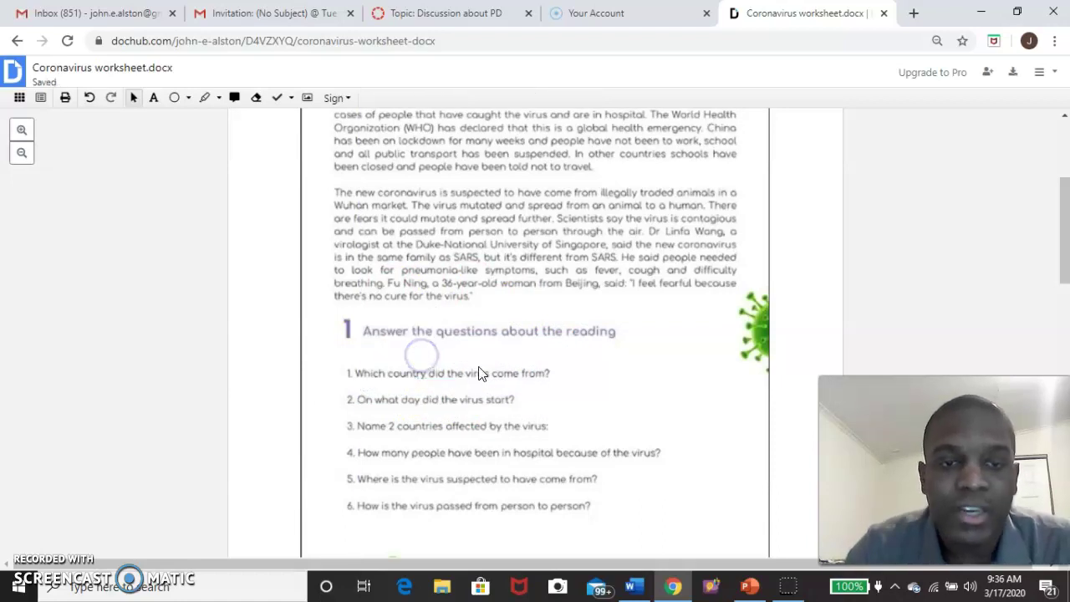
- Add a text box with the answer "F" on the blank beside "A. Cough" in the second page's matching exercise
scroll(591, 361, down, 2)
scroll(591, 361, down, 10)
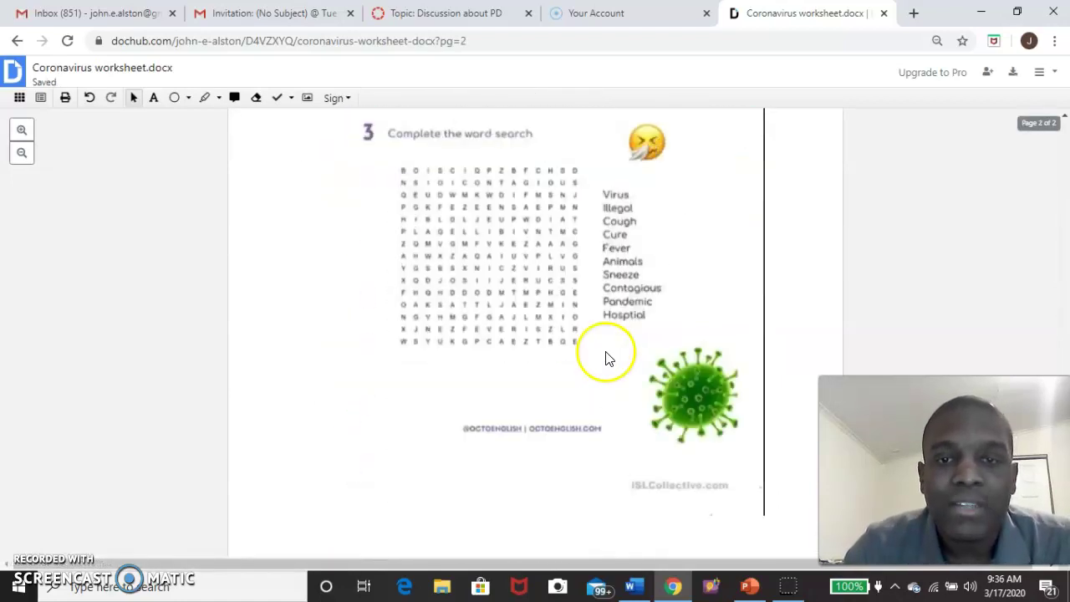
scroll(610, 359, up, 3)
scroll(613, 345, up, 3)
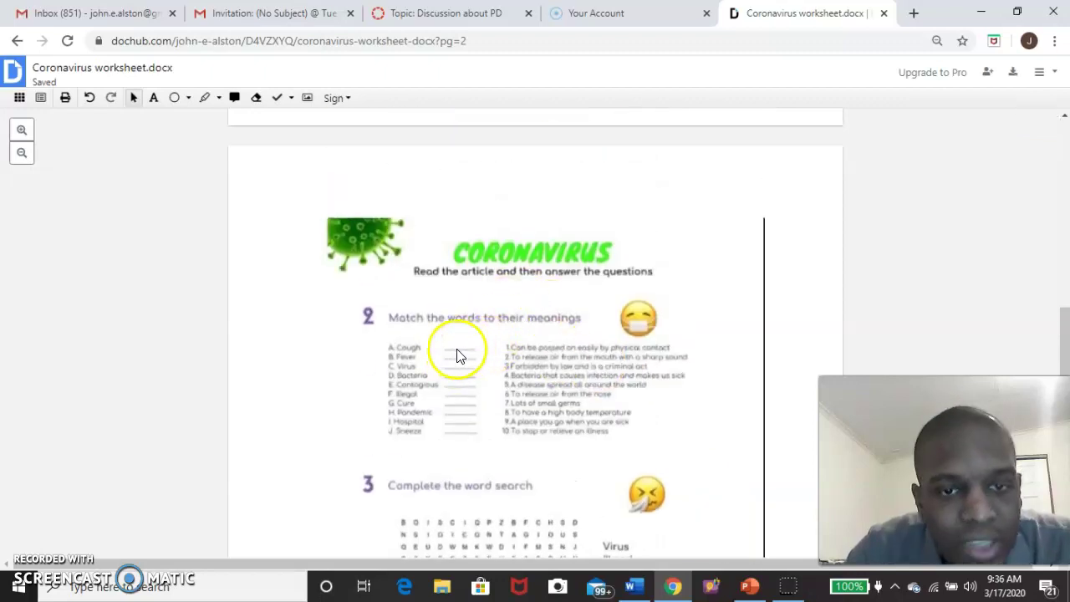
click(153, 98)
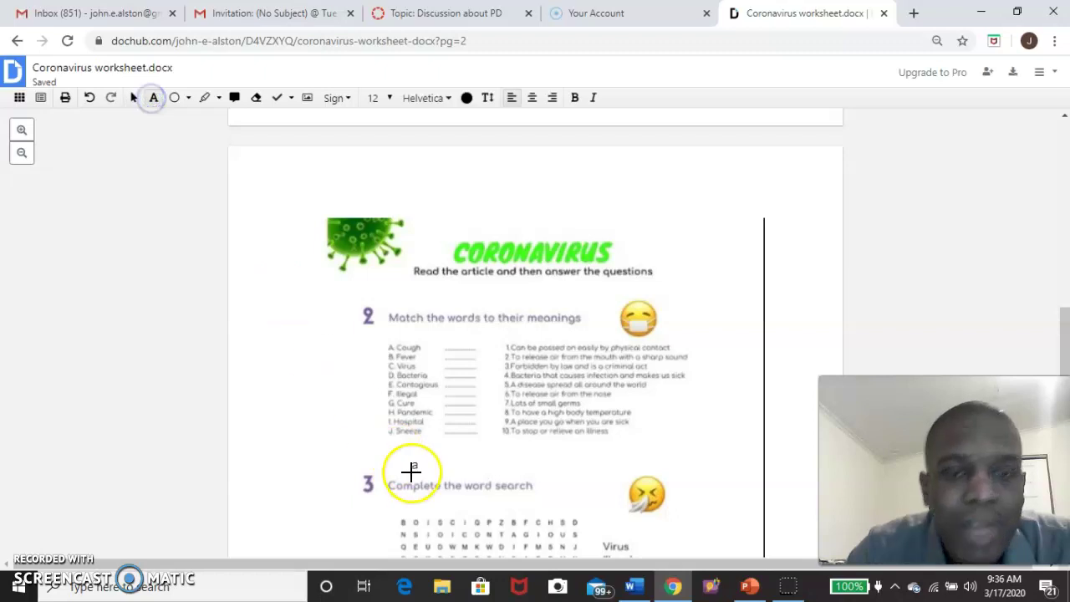
click(453, 349)
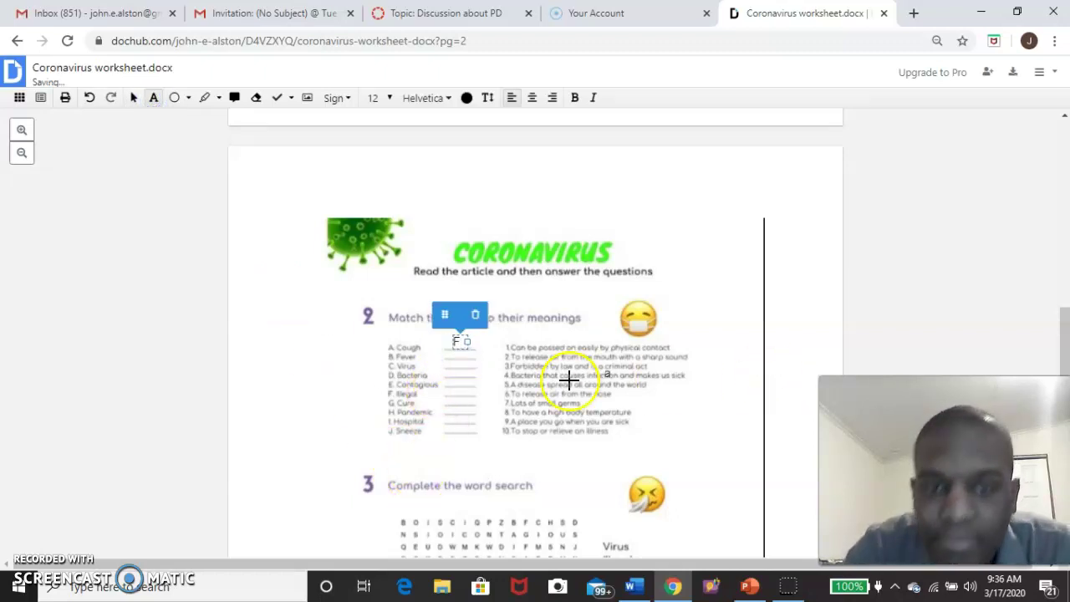
- Add a single-letter answer on the blank beside "C. Virus" and set its font size to 8
click(455, 376)
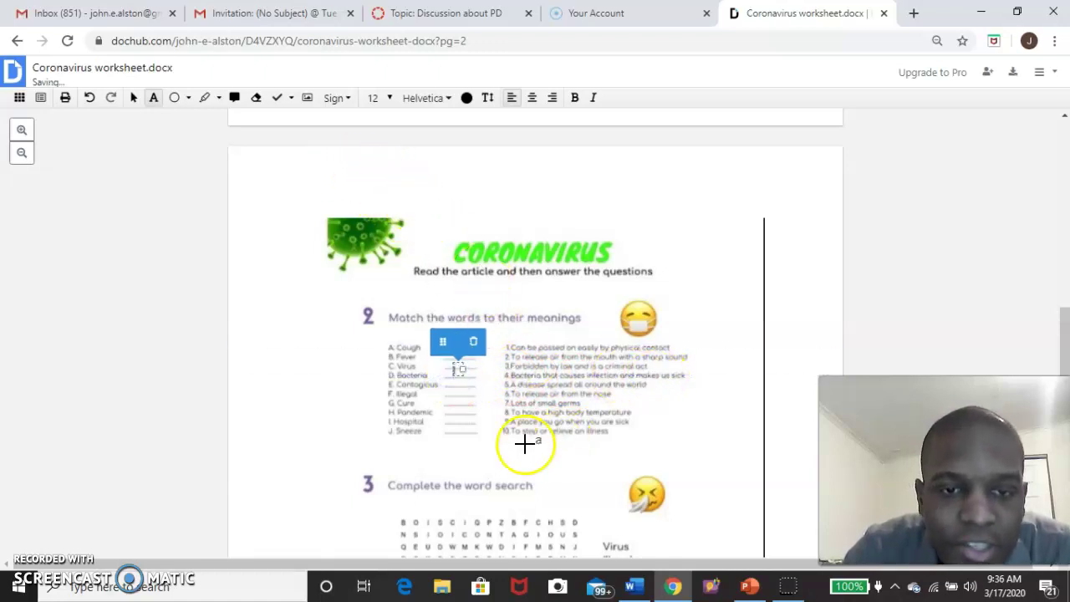
mouse_move(465, 373)
mouse_down()
mouse_move(479, 375)
mouse_move(462, 372)
mouse_up()
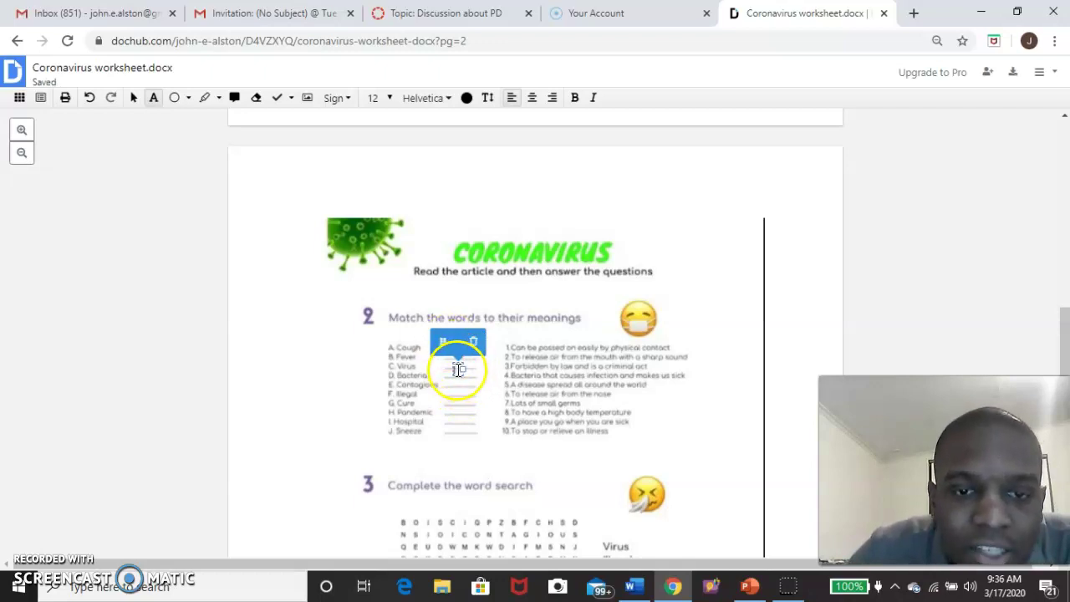
click(378, 98)
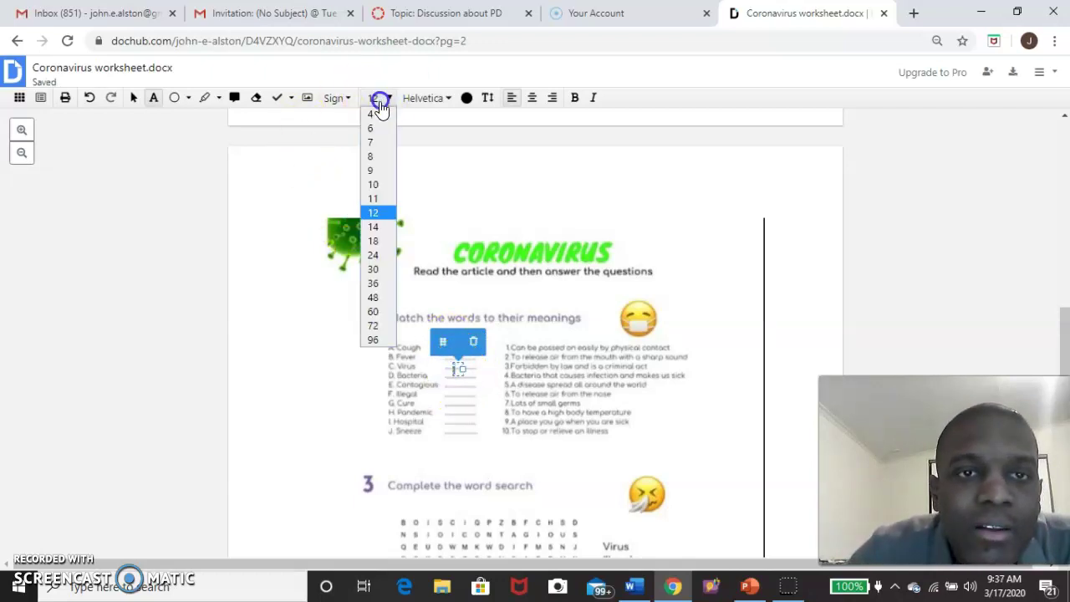
click(373, 158)
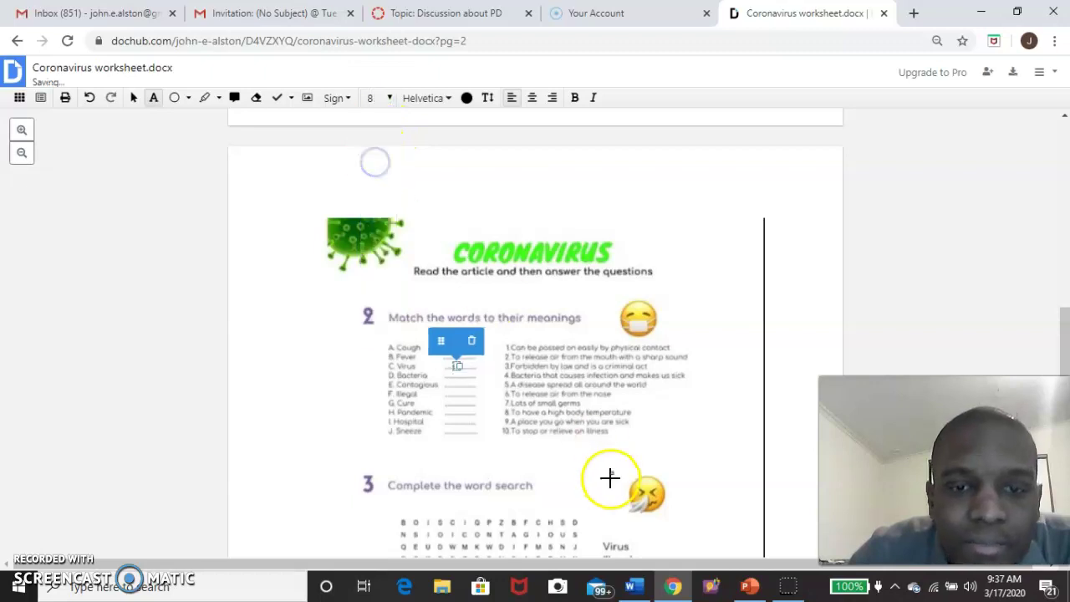
click(595, 418)
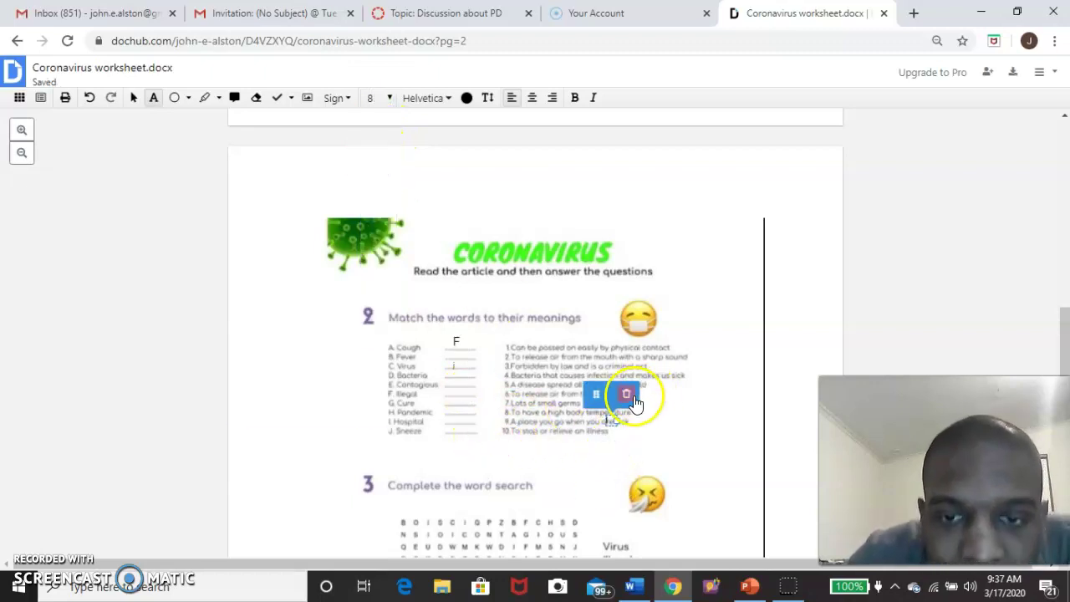
click(614, 402)
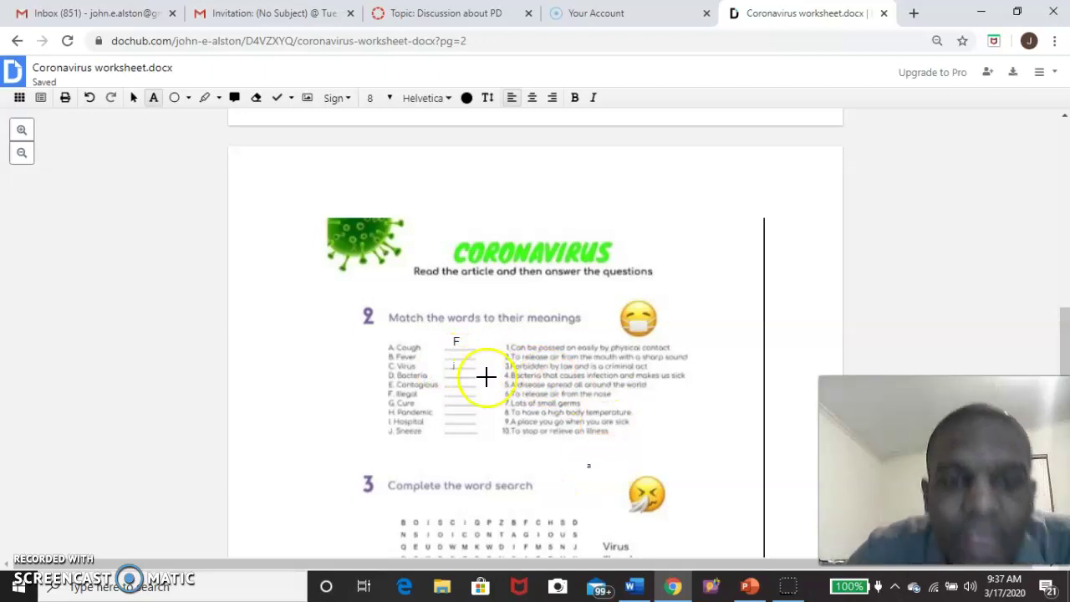
- Draw a flat ellipse around the word VIRUS in the word search grid of exercise 3
scroll(510, 459, down, 4)
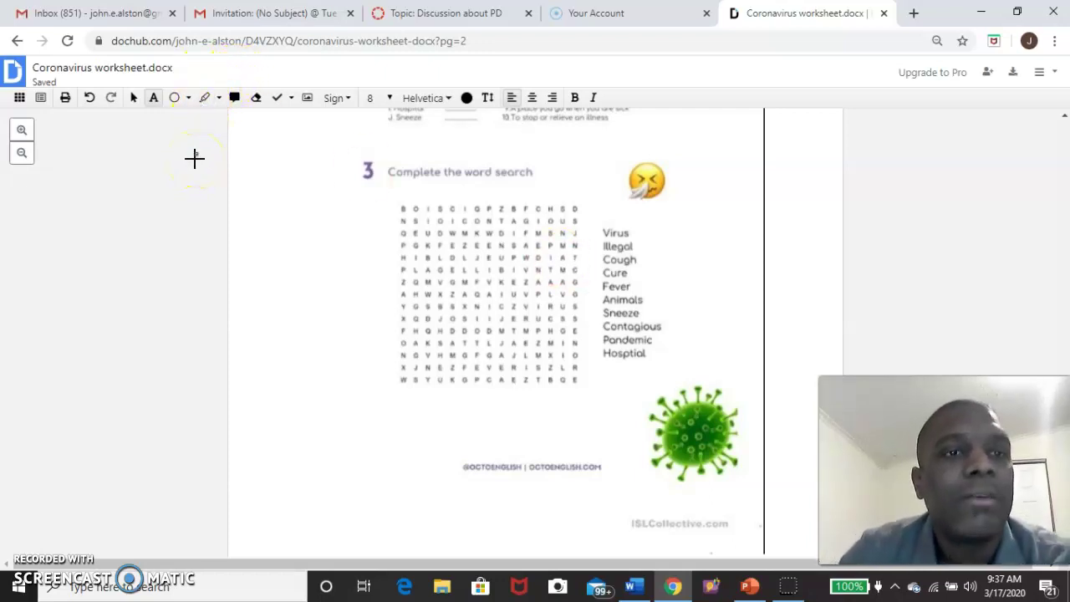
click(174, 98)
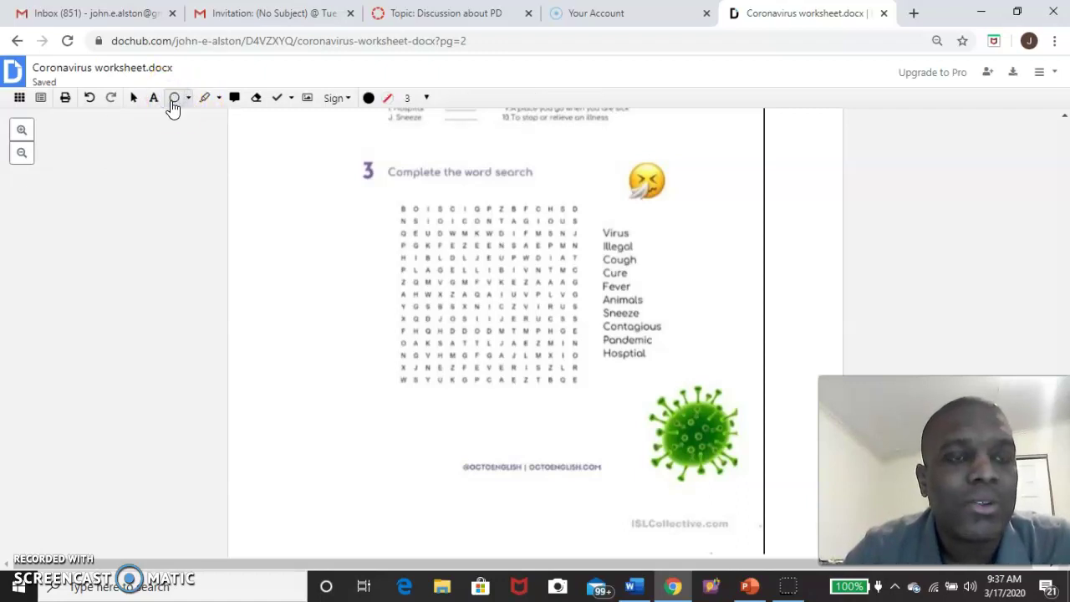
click(186, 98)
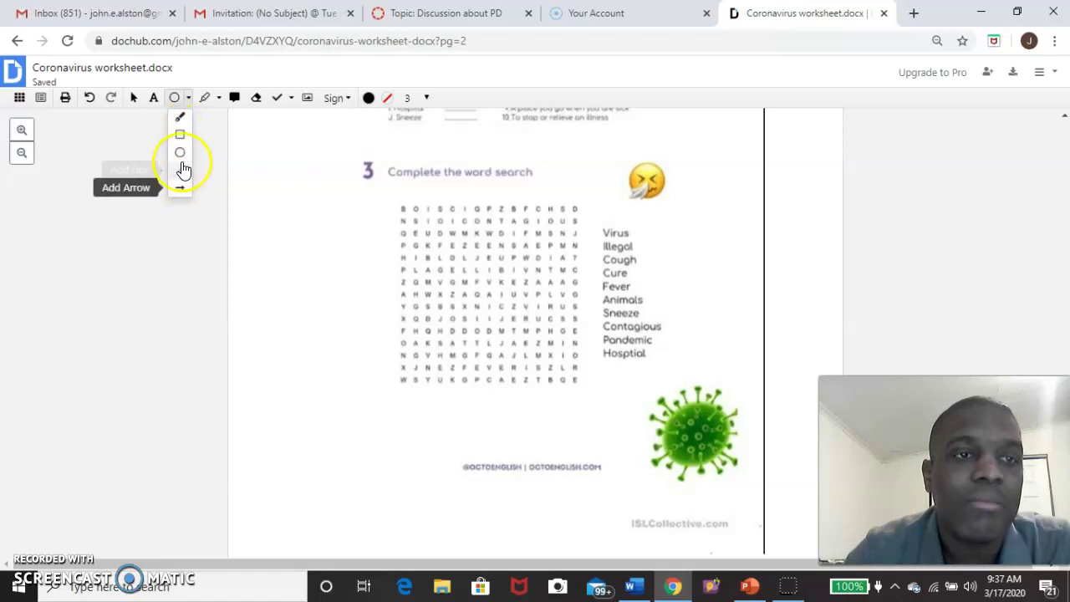
click(174, 98)
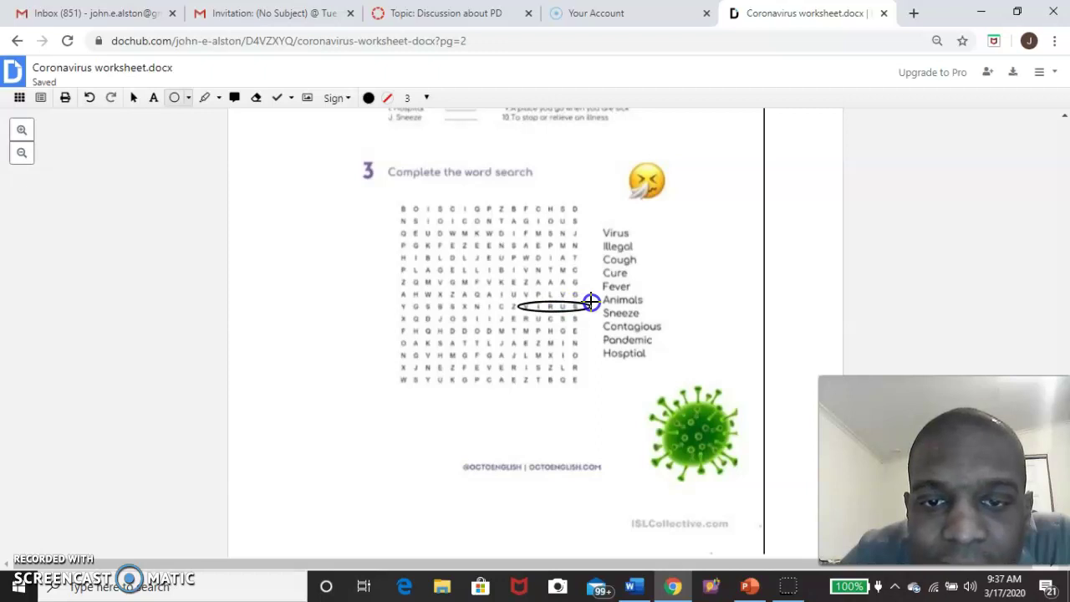
drag(592, 301, 591, 303)
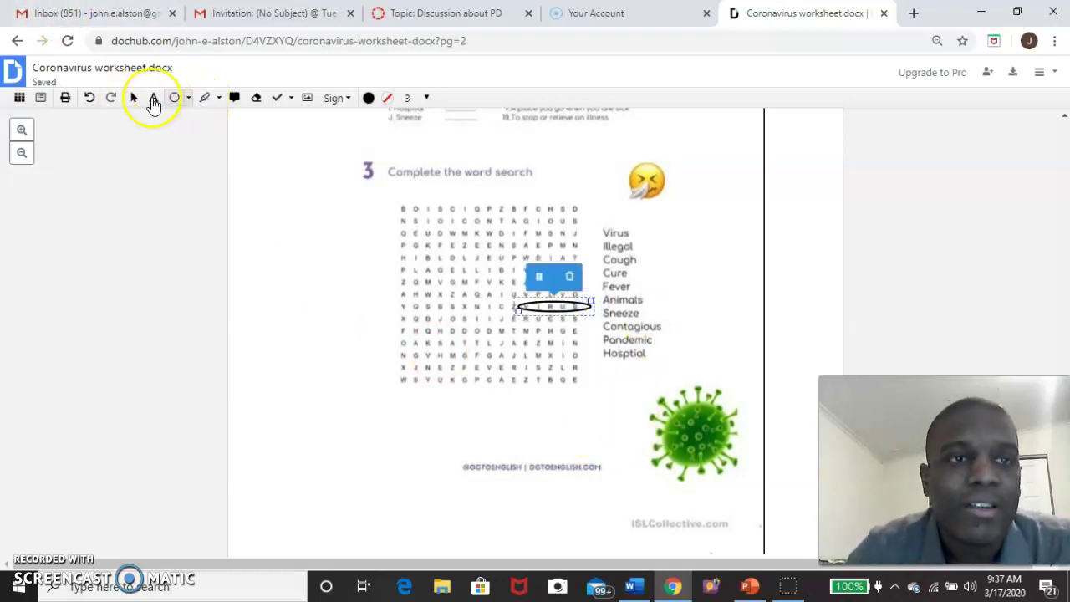
click(136, 98)
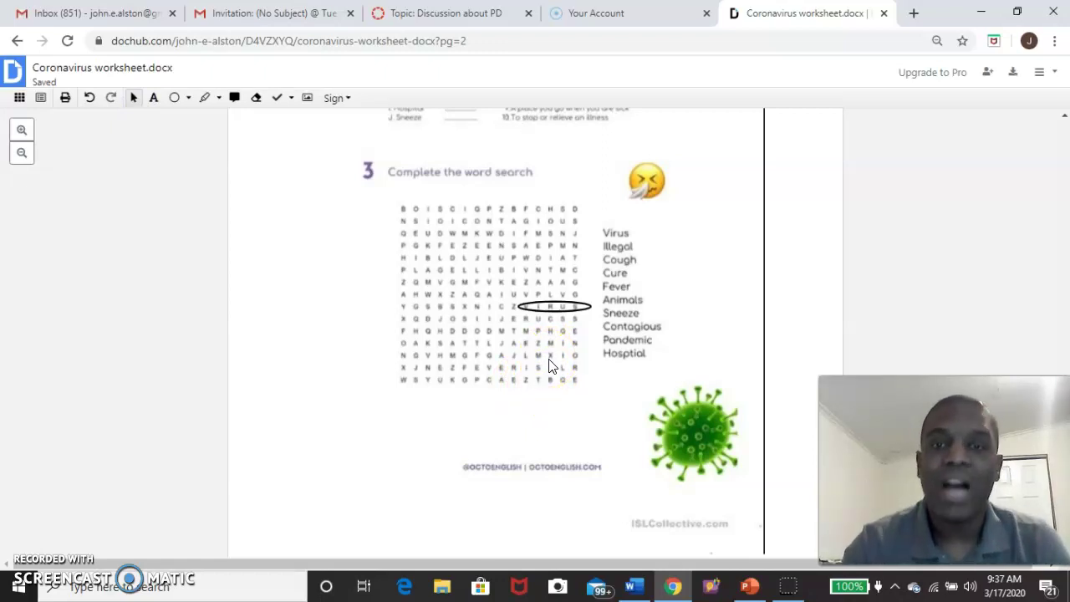
- Draw a wide text box beside question 1 of the first page's reading questions and set its font size to 12
scroll(549, 365, up, 8)
scroll(478, 359, up, 4)
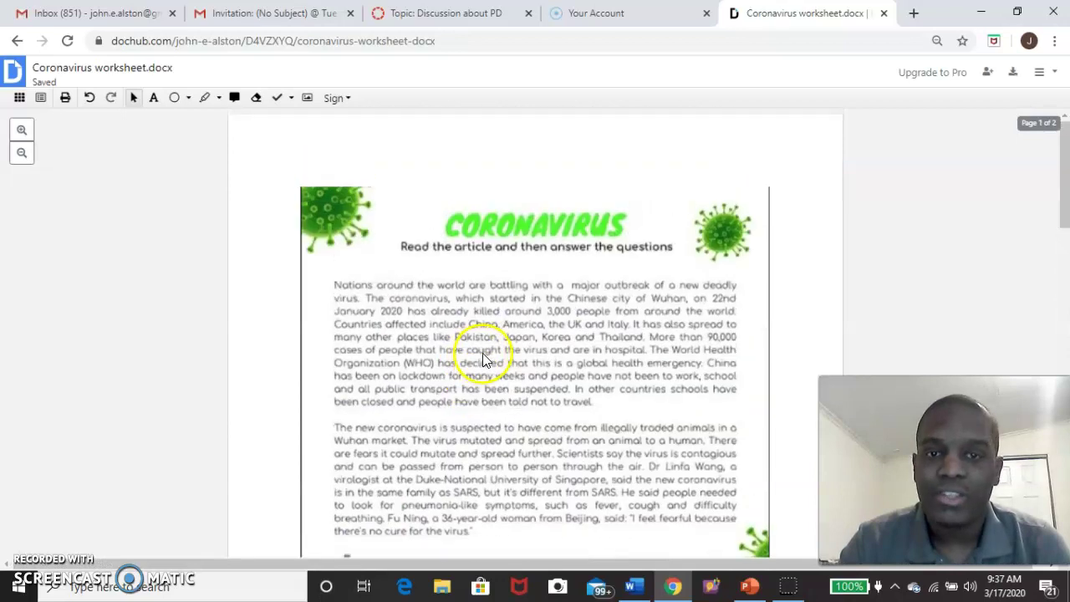
scroll(482, 353, down, 4)
scroll(490, 357, up, 3)
click(153, 98)
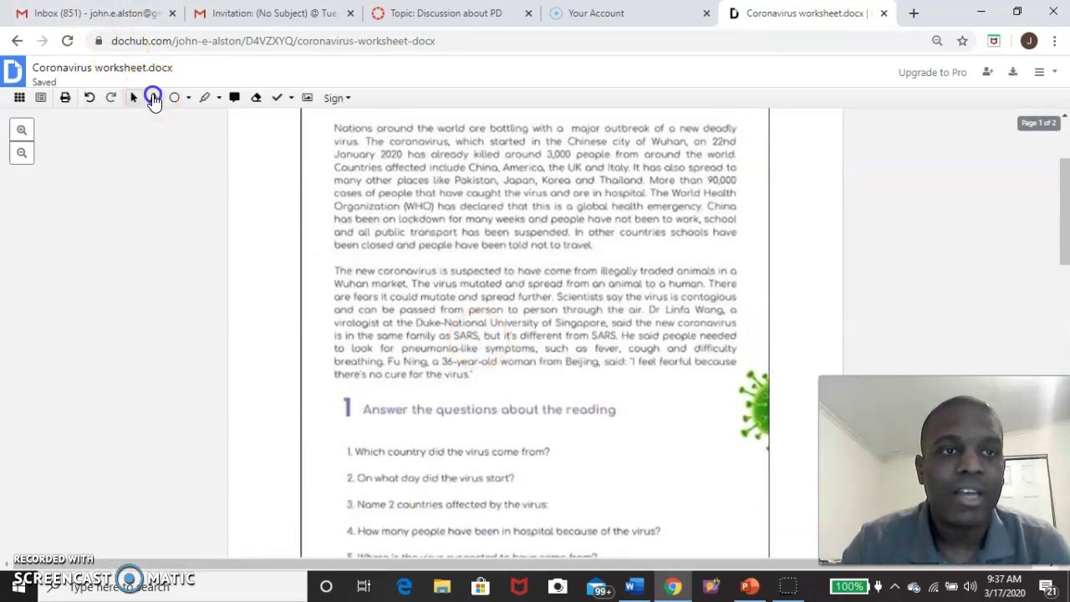
drag(560, 436, 747, 456)
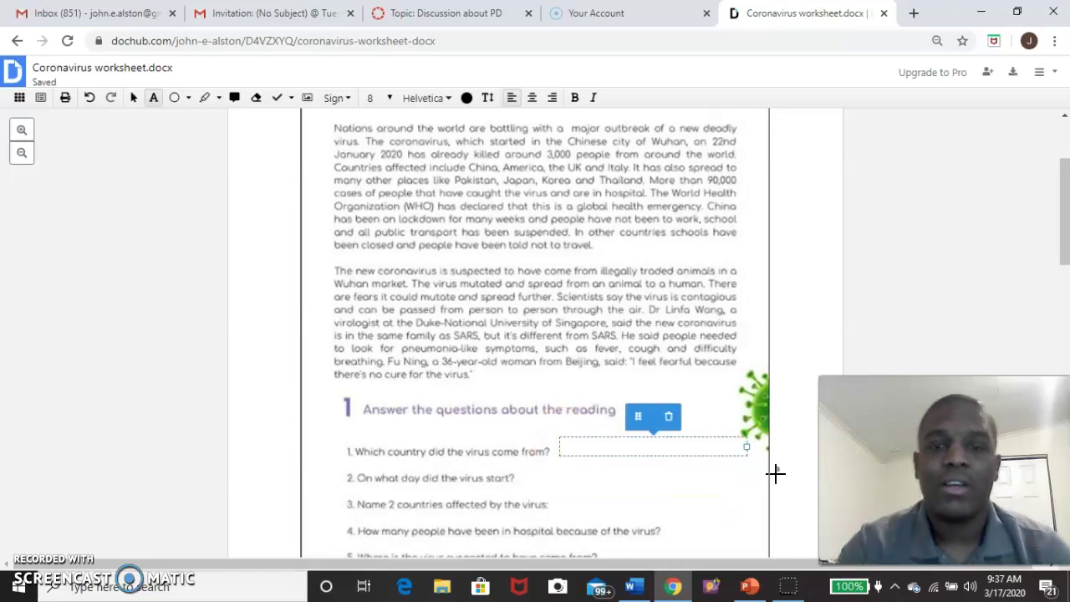
click(389, 101)
click(379, 205)
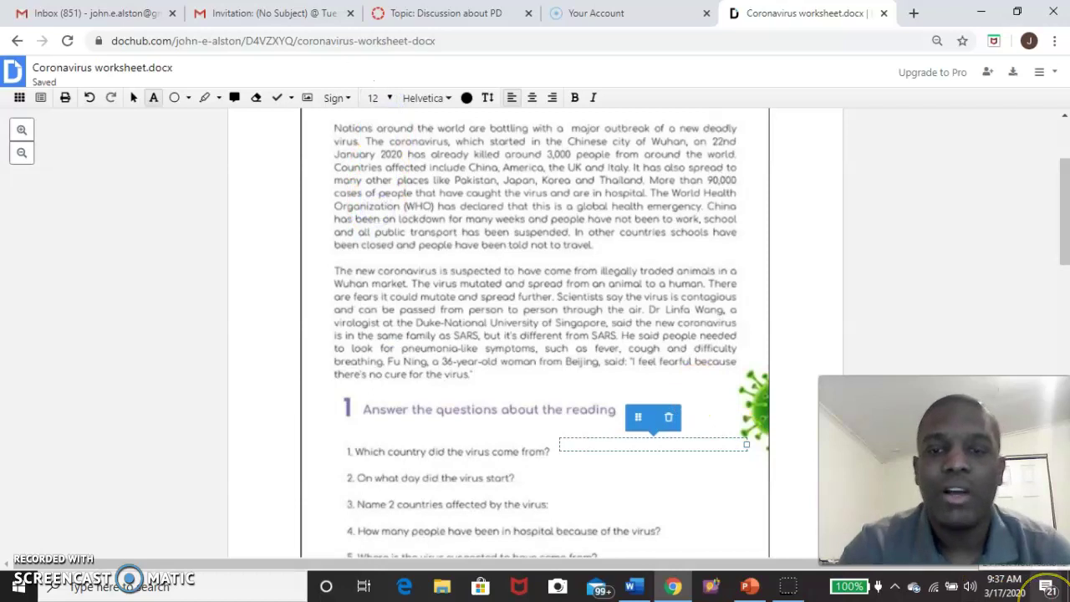
- Fill the text box beside question 1 with a sentence saying the teacher, by name, "is AWESOME" with a row of exclamation marks, and deselect it
click(610, 447)
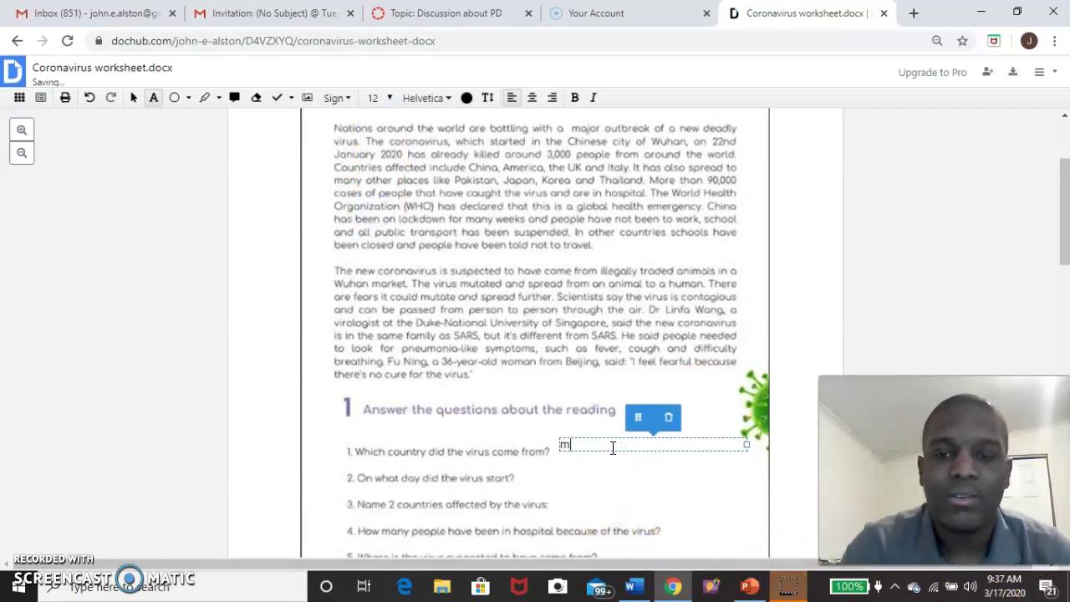
text(Mr. Alston is AWESOME!!!!!!!!!!)
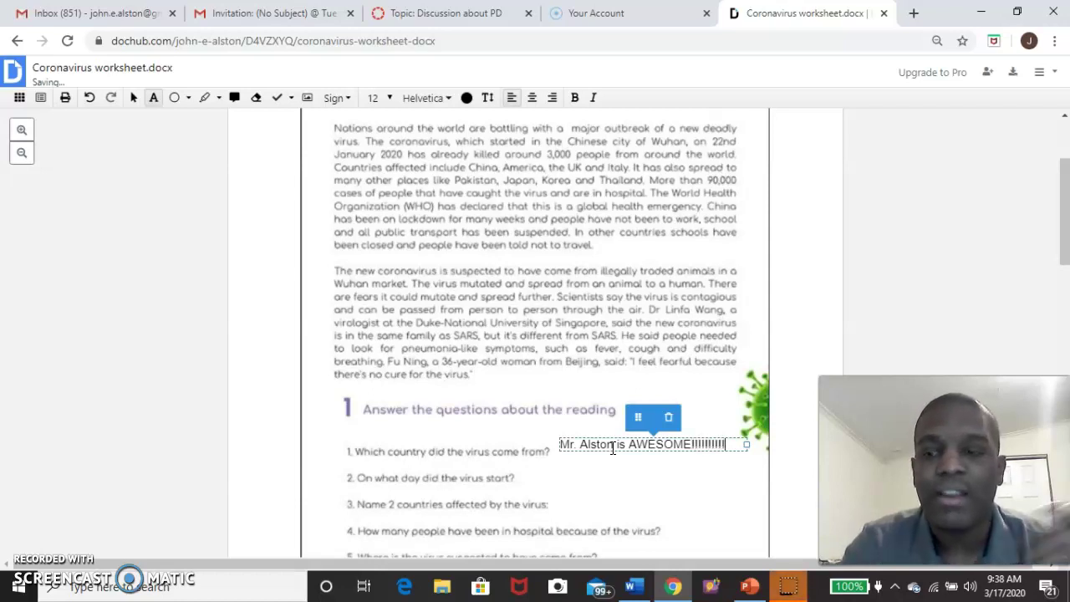
click(612, 449)
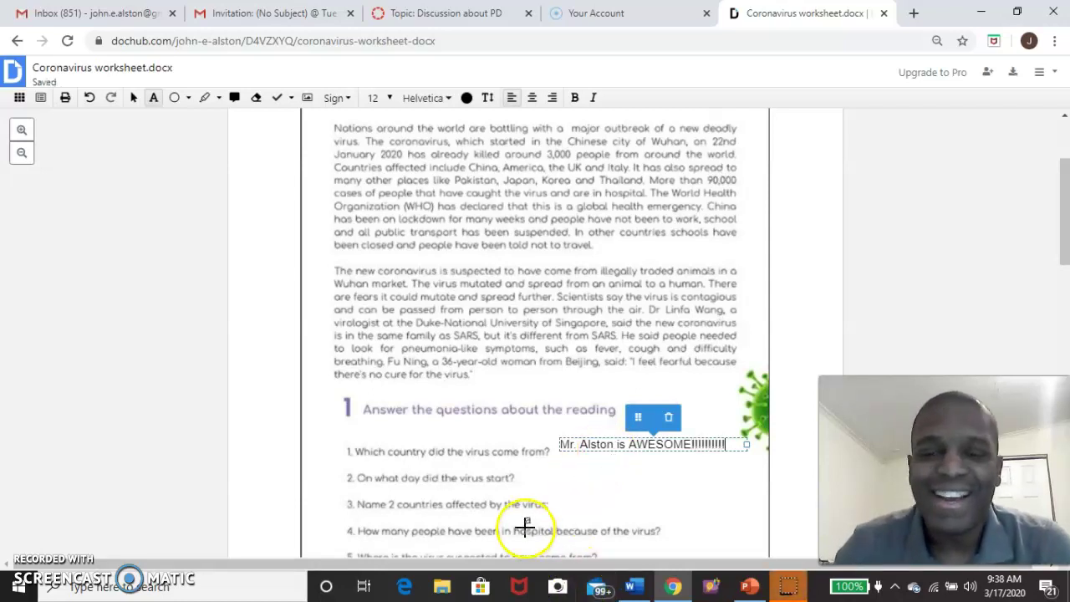
click(550, 528)
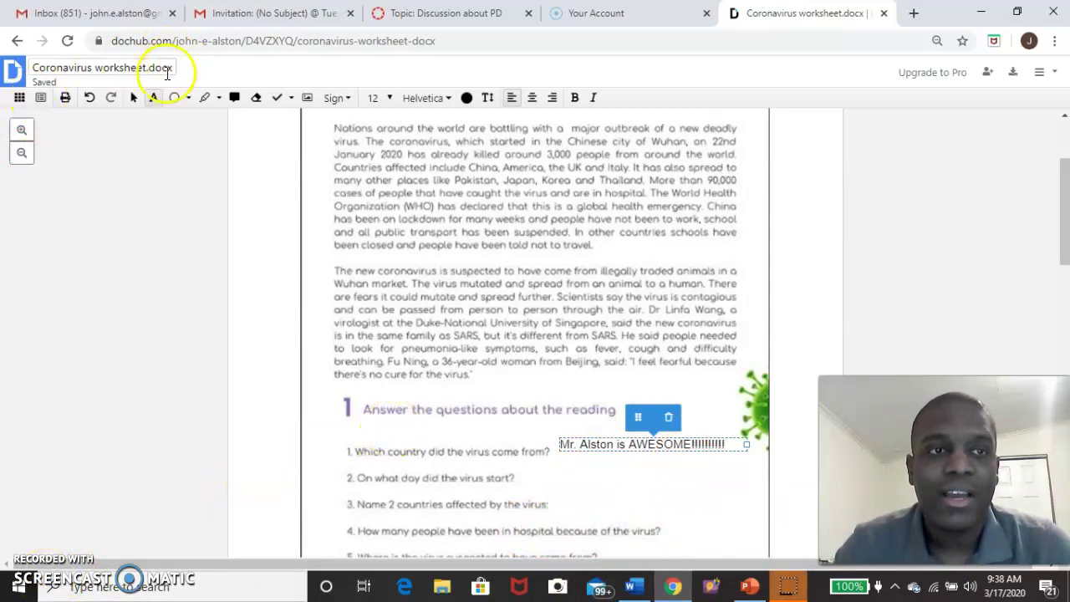
click(136, 100)
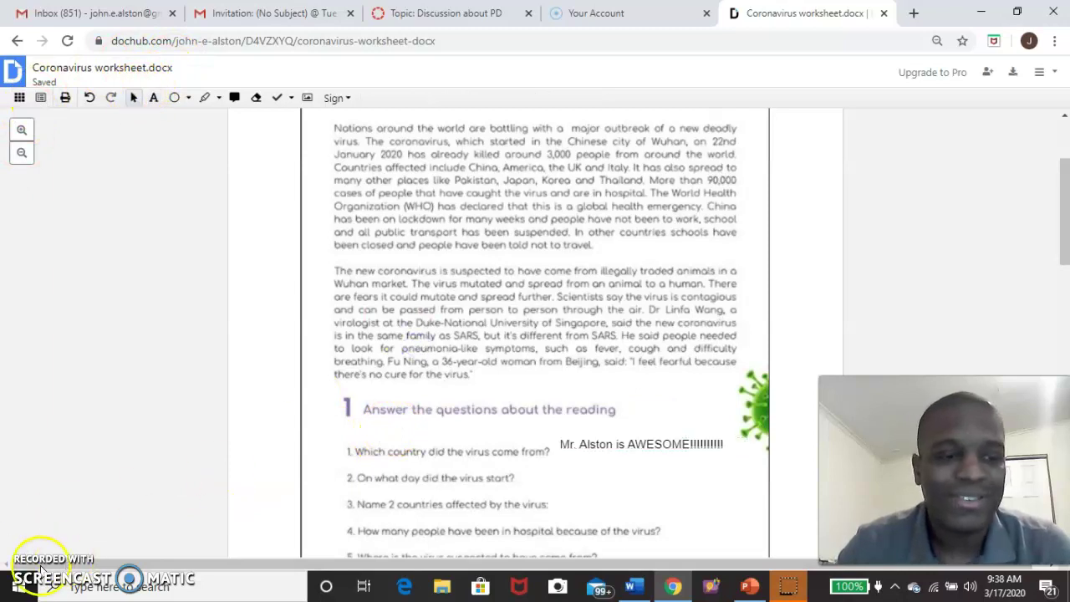